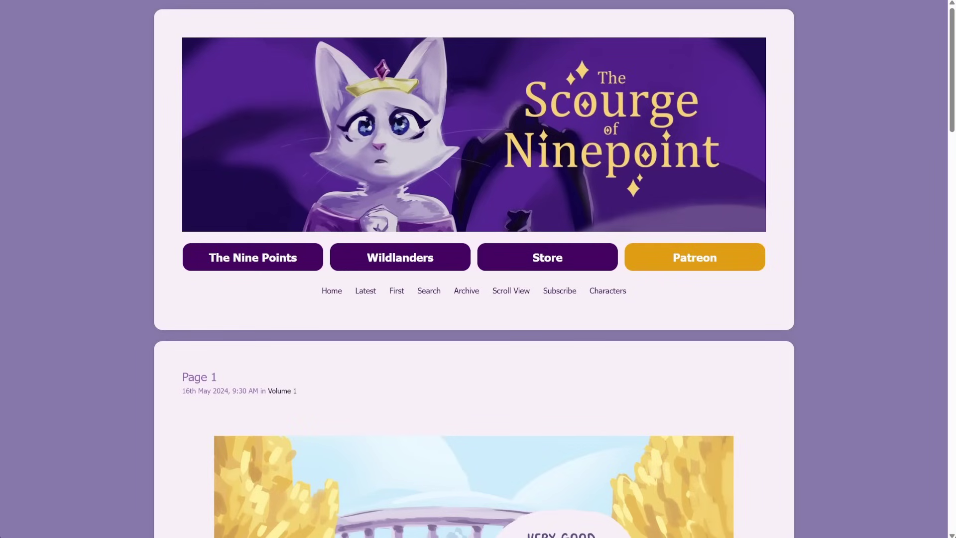
Open The Nine Points guide and read its introduction, pledge, table of contents and the section on what a point is.
{"action": "left_click", "coordinate": [269, 261]}
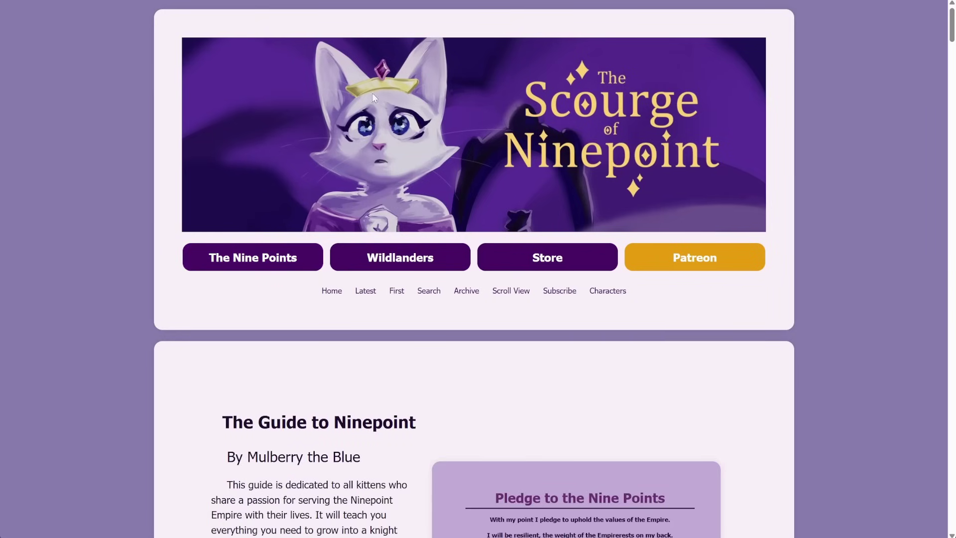
{"action": "scroll", "coordinate": [273, 278], "scroll_direction": "down", "scroll_amount": 4}
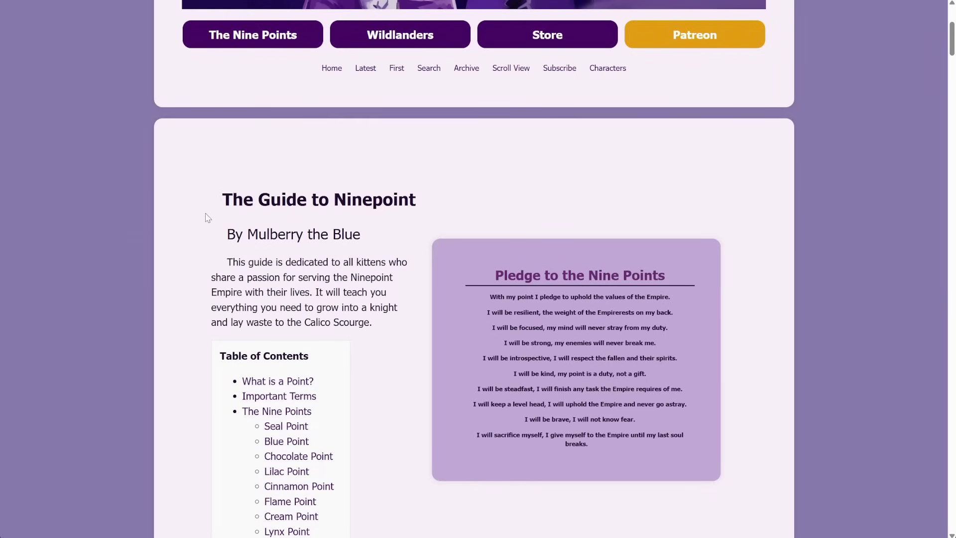
{"action": "scroll", "coordinate": [307, 253], "scroll_direction": "down", "scroll_amount": 4}
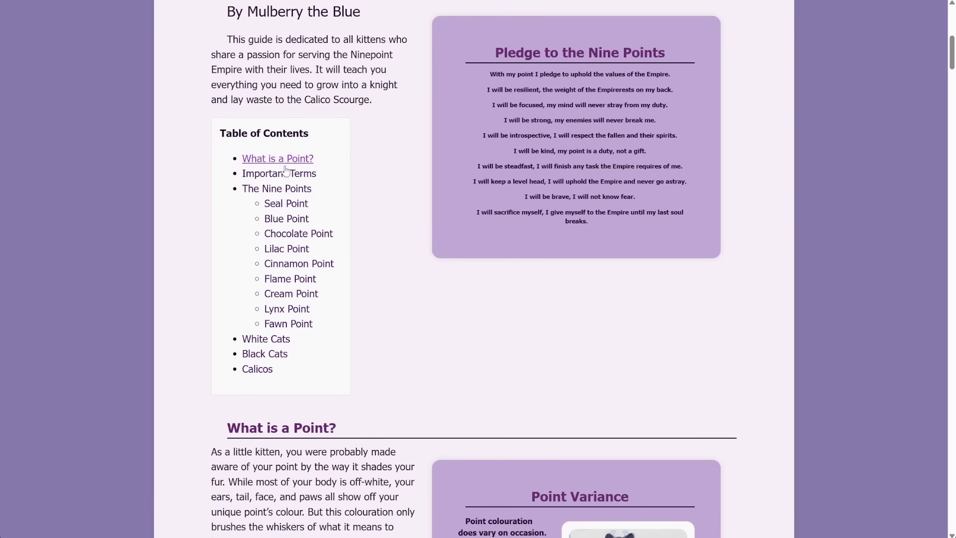
{"action": "scroll", "coordinate": [307, 283], "scroll_direction": "down", "scroll_amount": 6}
{"action": "scroll", "coordinate": [307, 283], "scroll_direction": "down", "scroll_amount": 2}
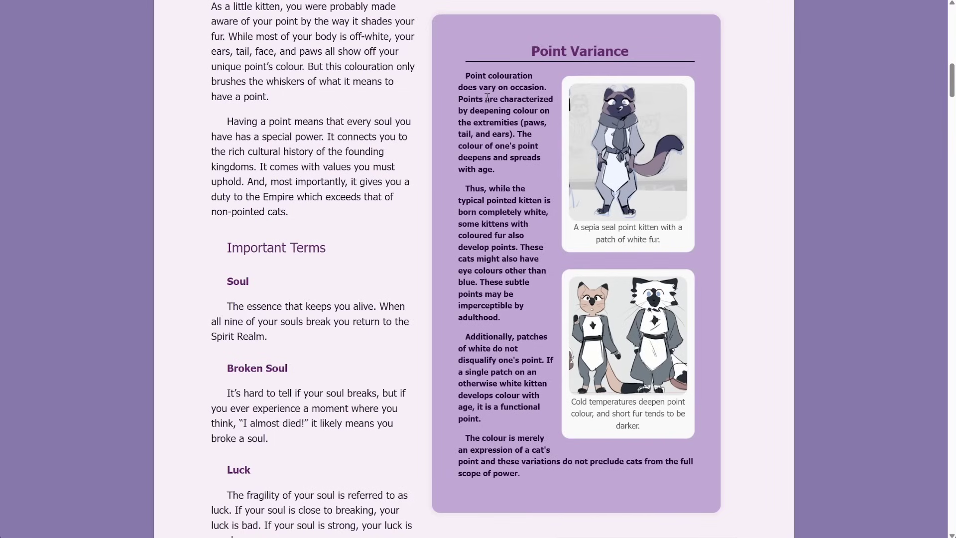
Read on through the Seal Point section and view the seal point knight picture enlarged, closing it when done.
{"action": "scroll", "coordinate": [450, 169], "scroll_direction": "down", "scroll_amount": 8}
{"action": "scroll", "coordinate": [450, 172], "scroll_direction": "up", "scroll_amount": 3}
{"action": "scroll", "coordinate": [450, 174], "scroll_direction": "down", "scroll_amount": 4}
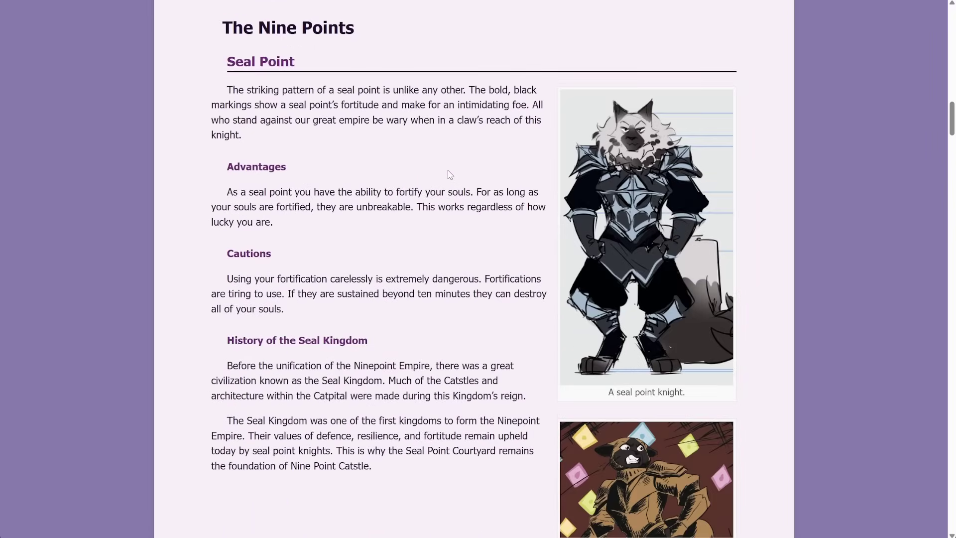
{"action": "scroll", "coordinate": [450, 175], "scroll_direction": "down", "scroll_amount": 4}
{"action": "scroll", "coordinate": [497, 164], "scroll_direction": "up", "scroll_amount": 3}
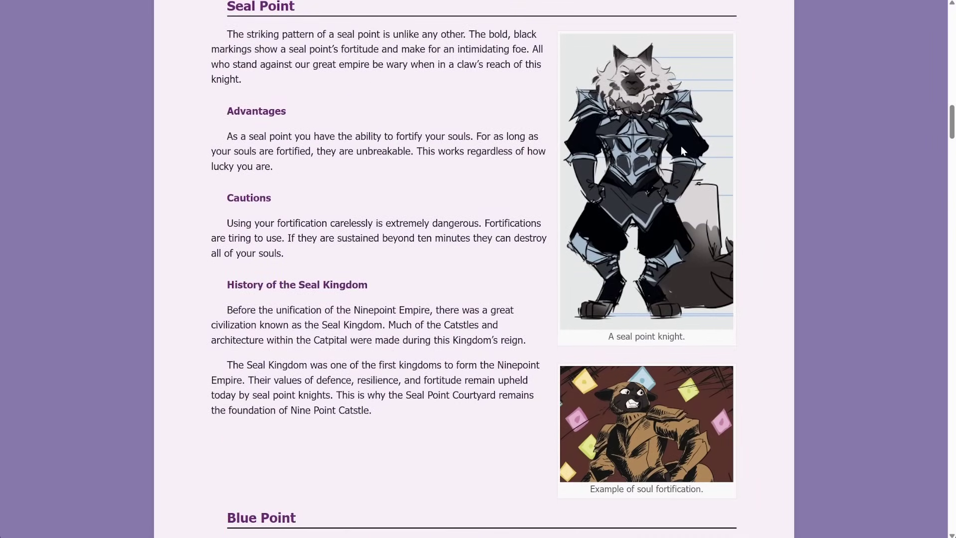
{"action": "left_click", "coordinate": [680, 145]}
{"action": "left_click", "coordinate": [918, 23]}
View the enlarged picture of Sir Feathercatcher in the Blue Point section, then close it.
{"action": "scroll", "coordinate": [666, 273], "scroll_direction": "down", "scroll_amount": 10}
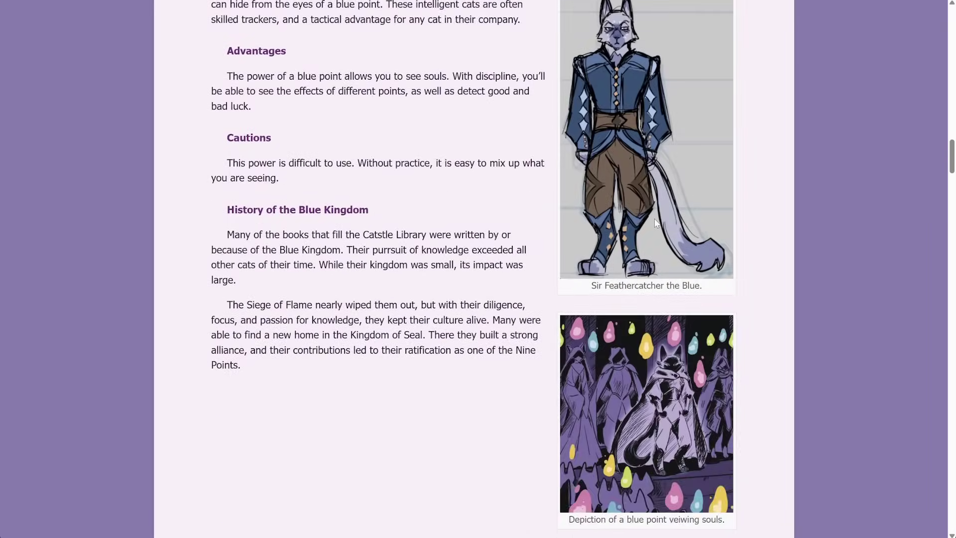
{"action": "scroll", "coordinate": [647, 224], "scroll_direction": "up", "scroll_amount": 1}
{"action": "left_click", "coordinate": [643, 229]}
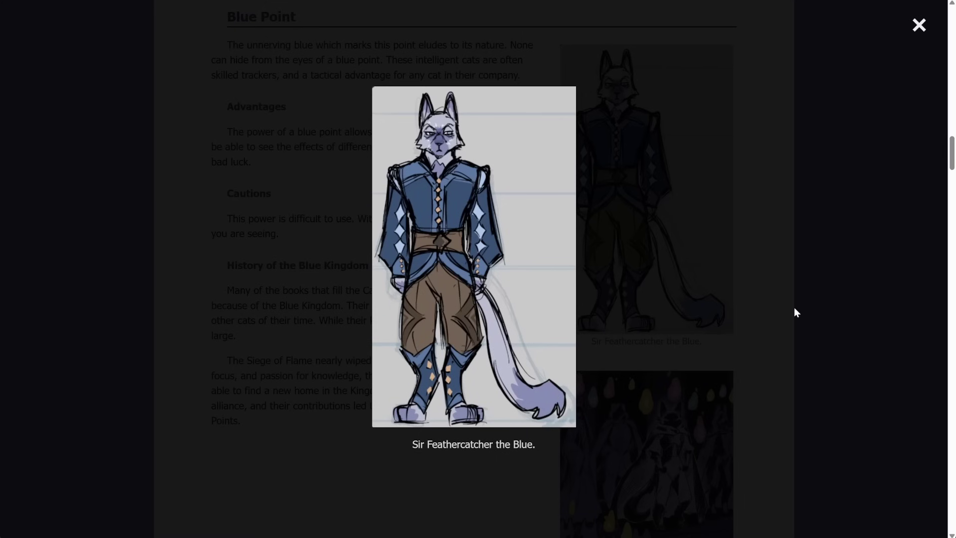
{"action": "left_click", "coordinate": [917, 23]}
Skim the rest of the guide, from the remaining points to the white, black, calico and tortoiseshell cats, and return to its beginning.
{"action": "scroll", "coordinate": [447, 259], "scroll_direction": "up", "scroll_amount": 3}
{"action": "scroll", "coordinate": [448, 258], "scroll_direction": "down", "scroll_amount": 5}
{"action": "scroll", "coordinate": [448, 257], "scroll_direction": "down", "scroll_amount": 20}
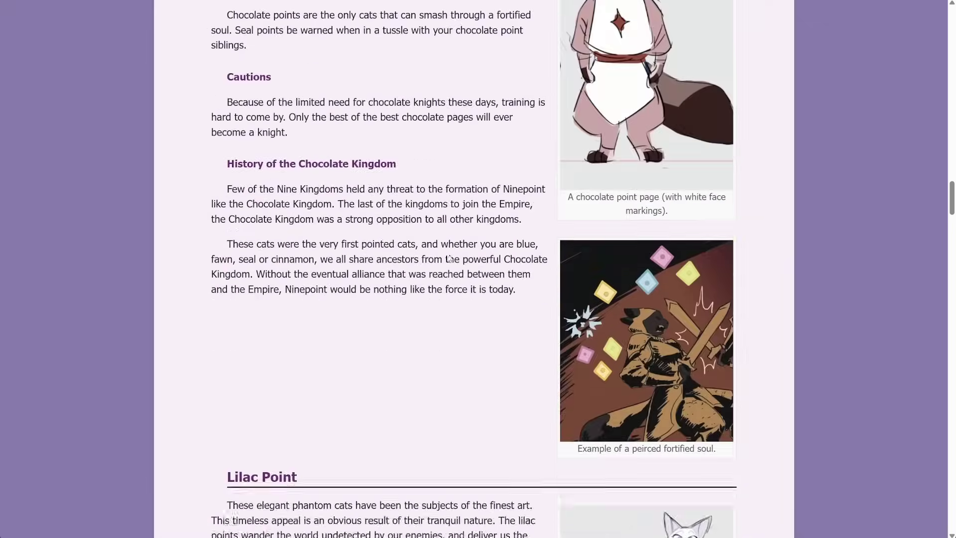
{"action": "scroll", "coordinate": [449, 256], "scroll_direction": "down", "scroll_amount": 20}
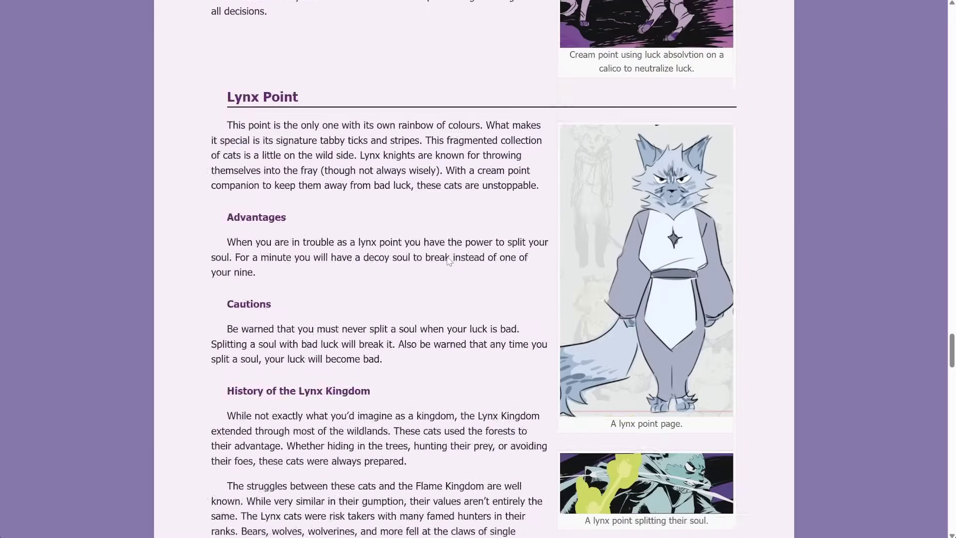
{"action": "scroll", "coordinate": [450, 258], "scroll_direction": "down", "scroll_amount": 15}
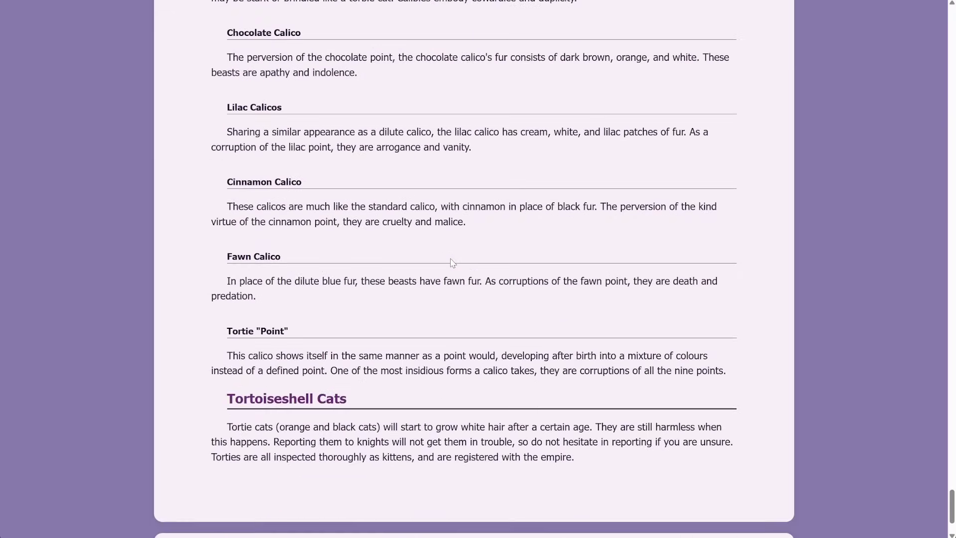
{"action": "scroll", "coordinate": [443, 267], "scroll_direction": "up", "scroll_amount": 16}
{"action": "scroll", "coordinate": [440, 275], "scroll_direction": "up", "scroll_amount": 20}
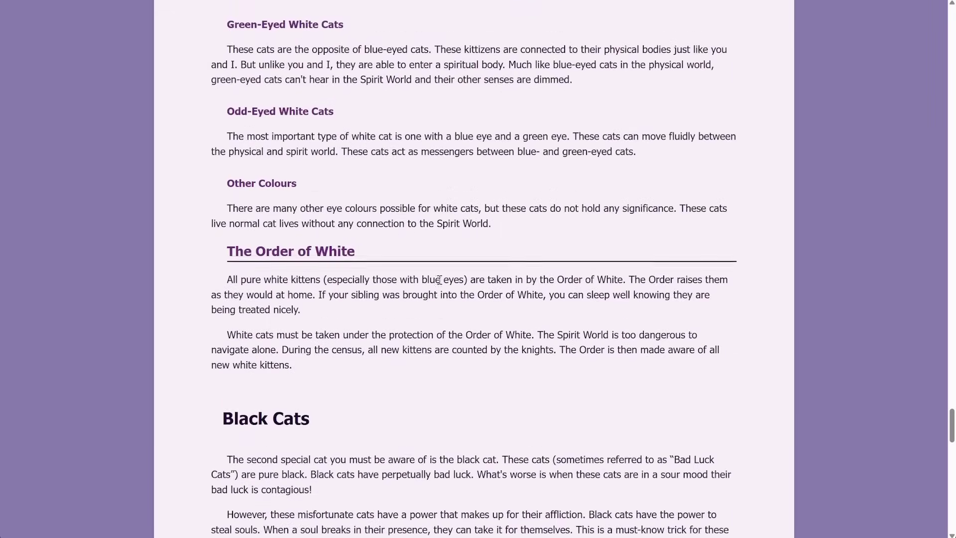
{"action": "scroll", "coordinate": [439, 278], "scroll_direction": "up", "scroll_amount": 20}
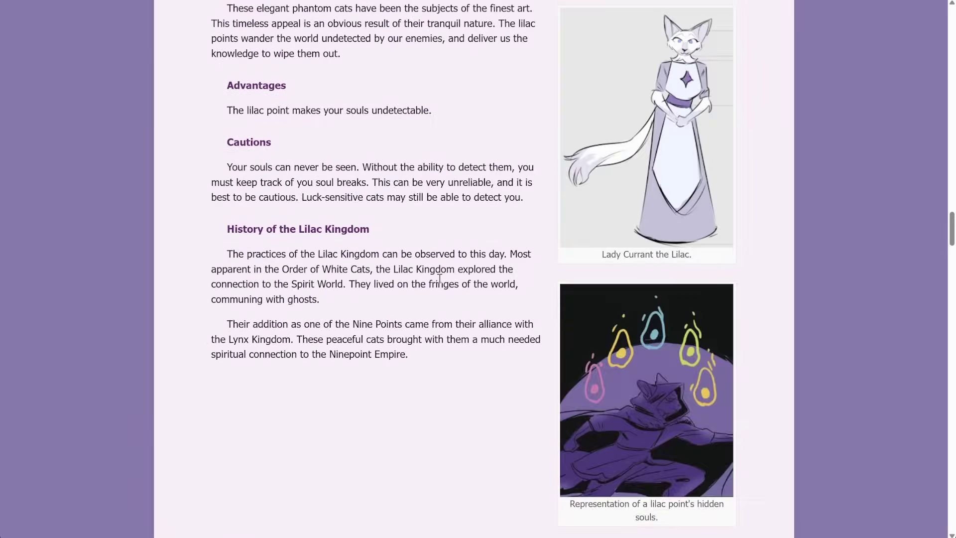
{"action": "scroll", "coordinate": [440, 278], "scroll_direction": "up", "scroll_amount": 20}
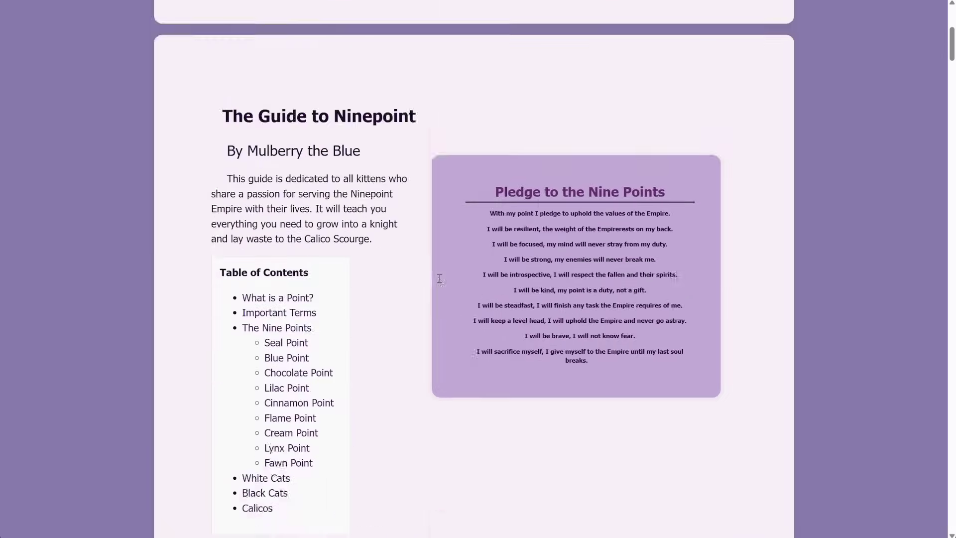
Open the Wildlanders compendium and expand the Fur Seal and Harp Seal entries among the pinnipeds.
{"action": "left_click", "coordinate": [401, 265]}
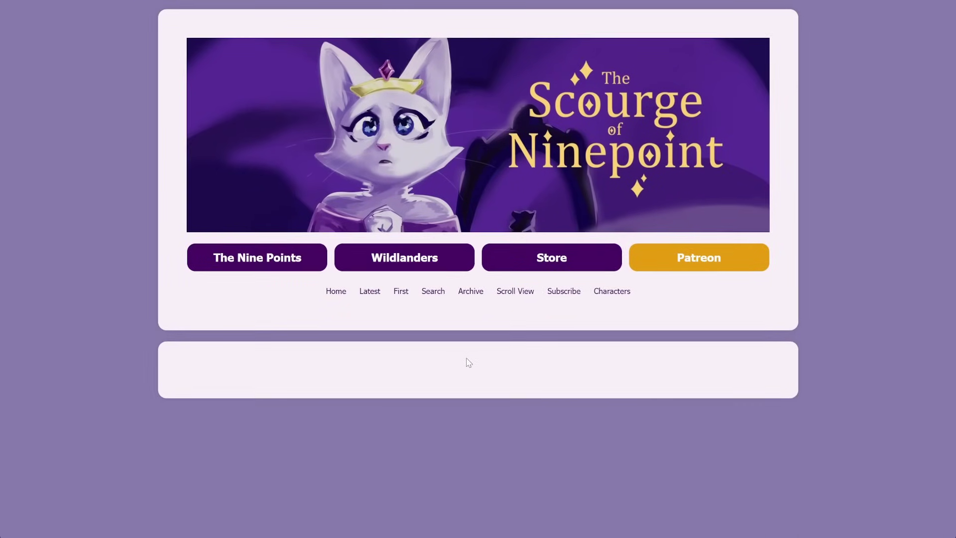
{"action": "scroll", "coordinate": [477, 309], "scroll_direction": "down", "scroll_amount": 7}
{"action": "scroll", "coordinate": [479, 309], "scroll_direction": "down", "scroll_amount": 14}
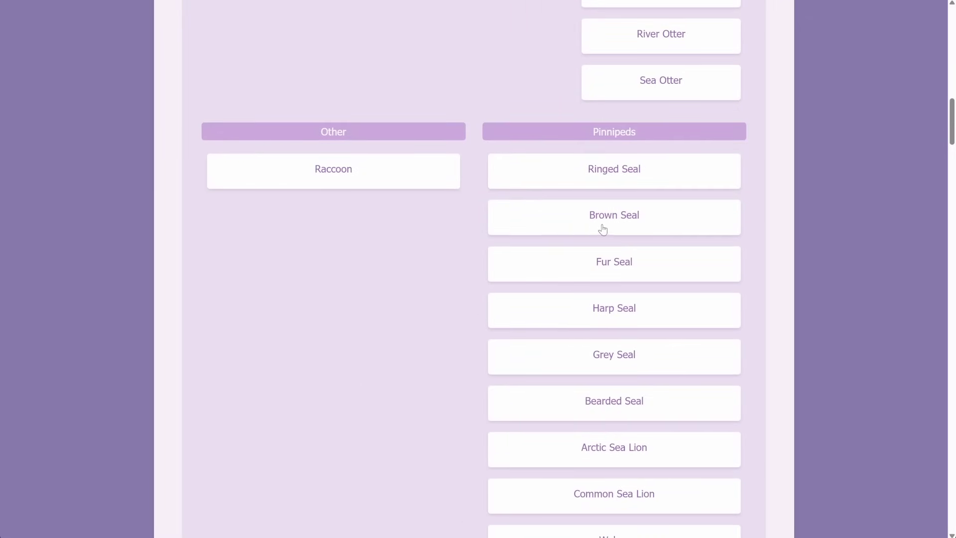
{"action": "left_click", "coordinate": [556, 227]}
{"action": "left_click", "coordinate": [563, 229]}
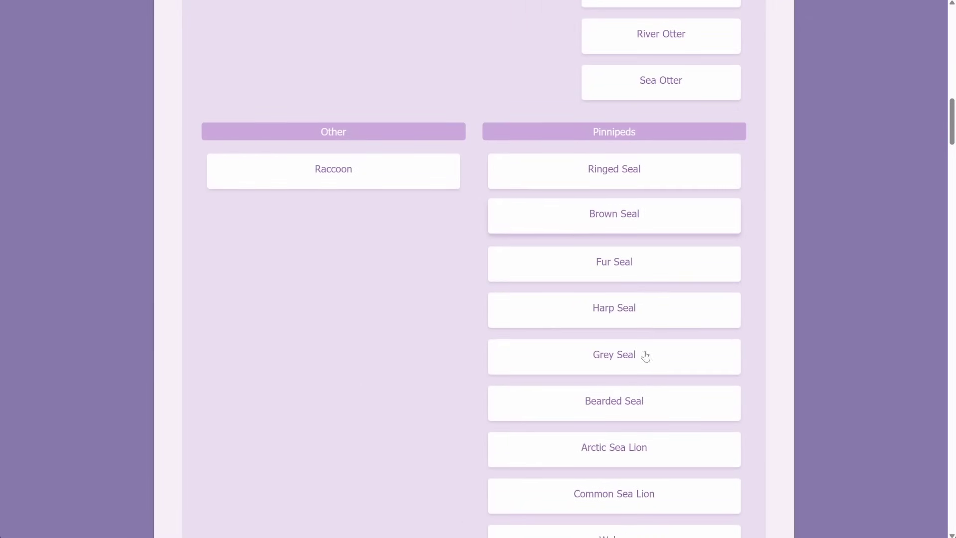
{"action": "left_click", "coordinate": [594, 273]}
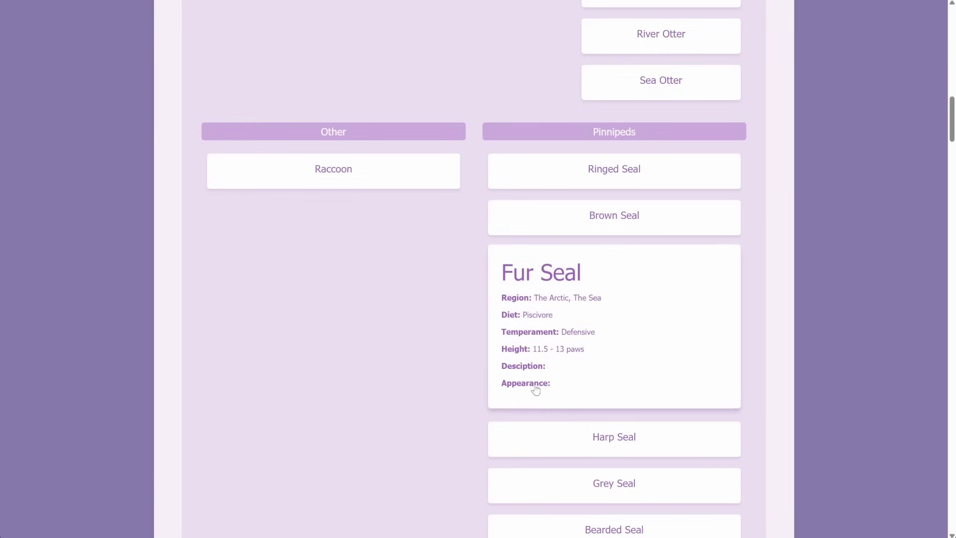
{"action": "left_click", "coordinate": [542, 446]}
{"action": "scroll", "coordinate": [528, 398], "scroll_direction": "down", "scroll_amount": 5}
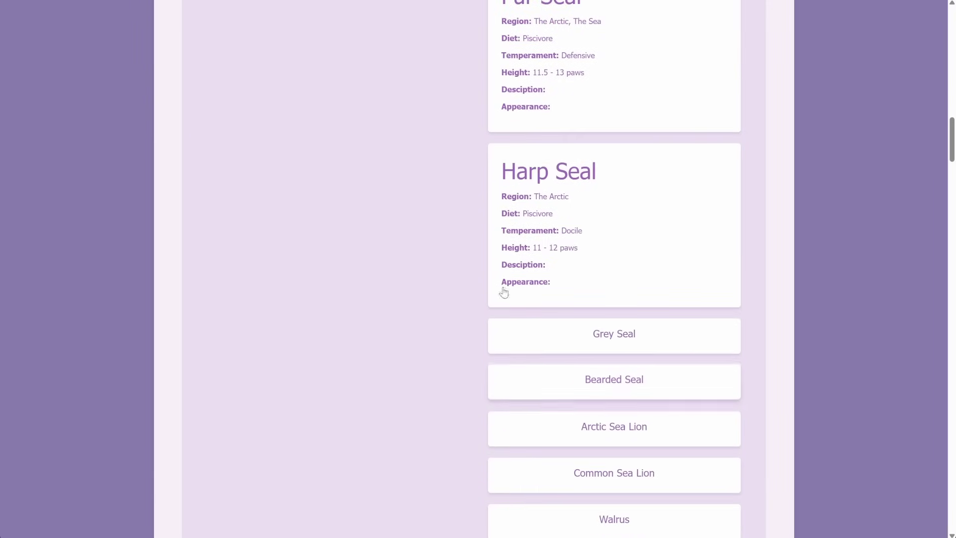
Filter the Wildlanders compendium by height and bring up the height comparison chart.
{"action": "scroll", "coordinate": [489, 381], "scroll_direction": "up", "scroll_amount": 20}
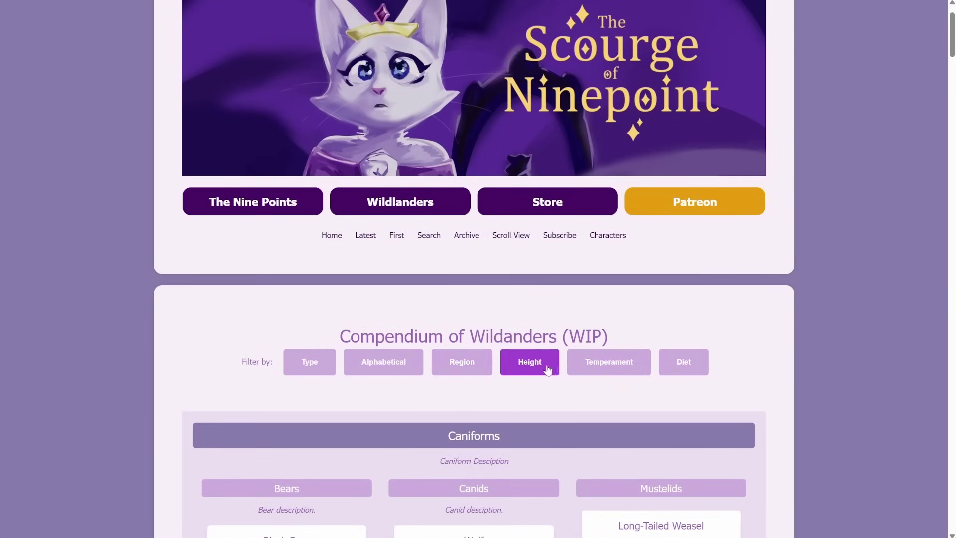
{"action": "left_click", "coordinate": [514, 375]}
{"action": "scroll", "coordinate": [448, 428], "scroll_direction": "down", "scroll_amount": 6}
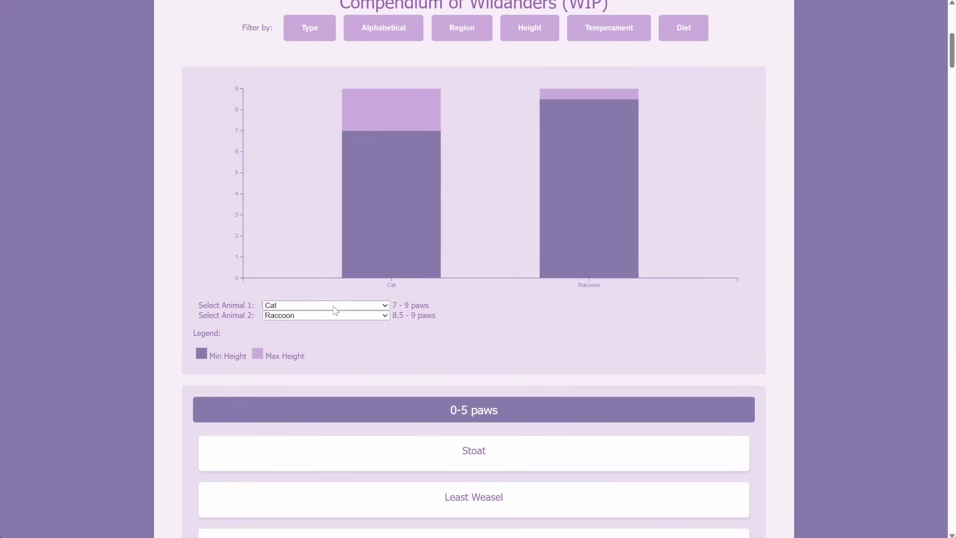
Compare the heights of the Ringed Seal as Animal 1 and the Hoary Marmot as Animal 2.
{"action": "left_click", "coordinate": [334, 308]}
{"action": "left_click", "coordinate": [327, 410]}
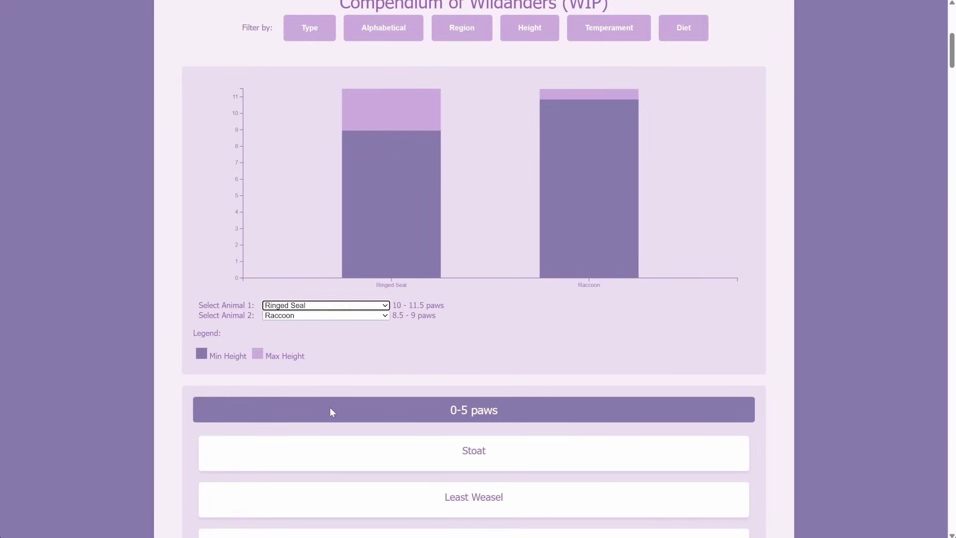
{"action": "left_click", "coordinate": [368, 317]}
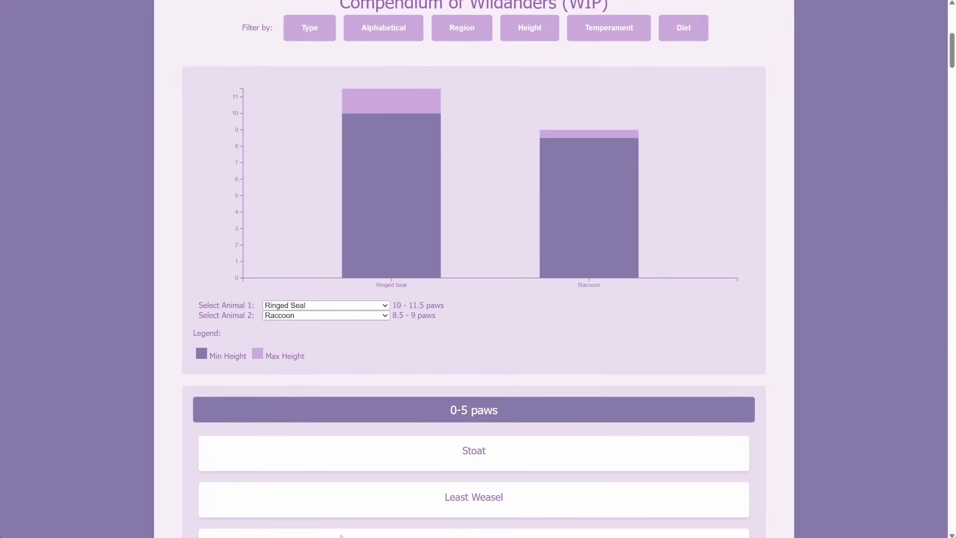
{"action": "left_click", "coordinate": [321, 448]}
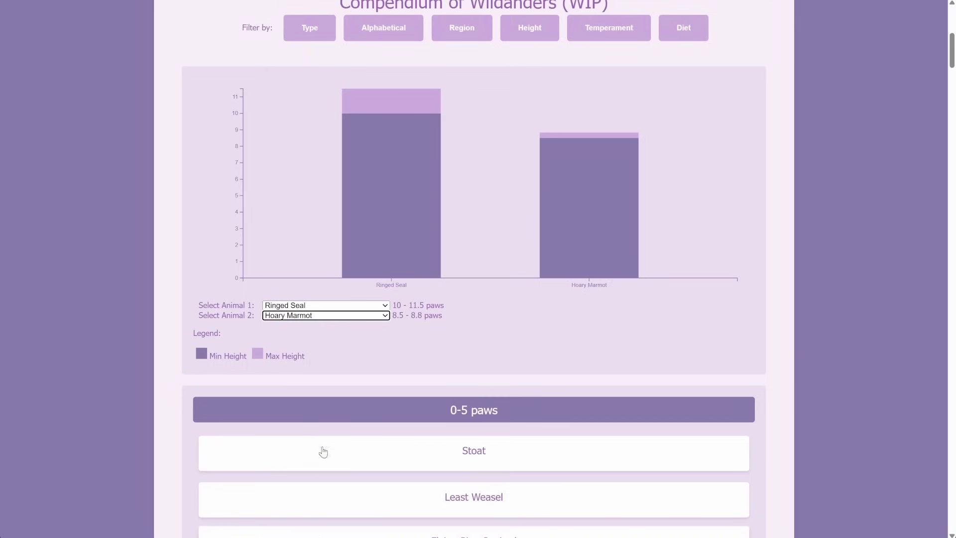
Switch the height comparison to Wolf as Animal 1 and Cat as Animal 2.
{"action": "left_click", "coordinate": [298, 327]}
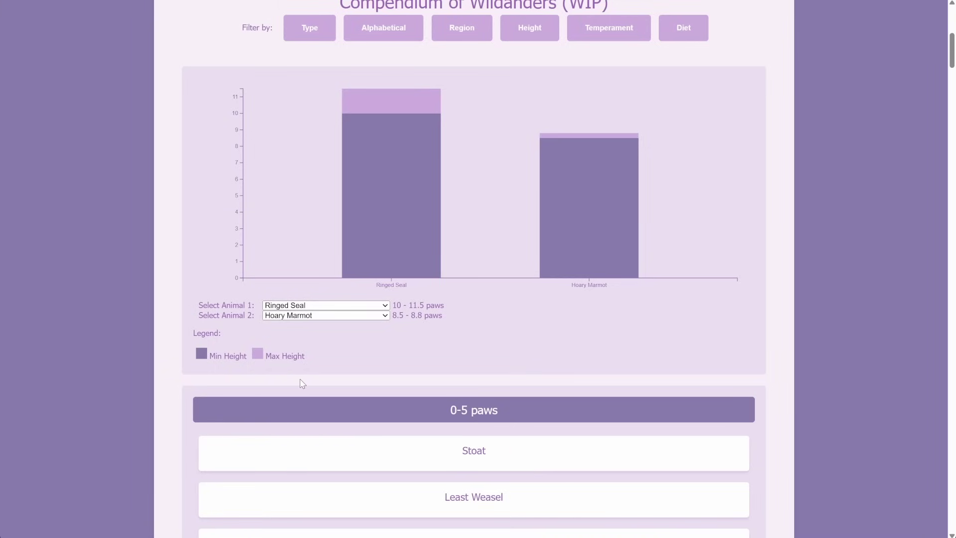
{"action": "left_click", "coordinate": [278, 383]}
{"action": "left_click", "coordinate": [332, 318]}
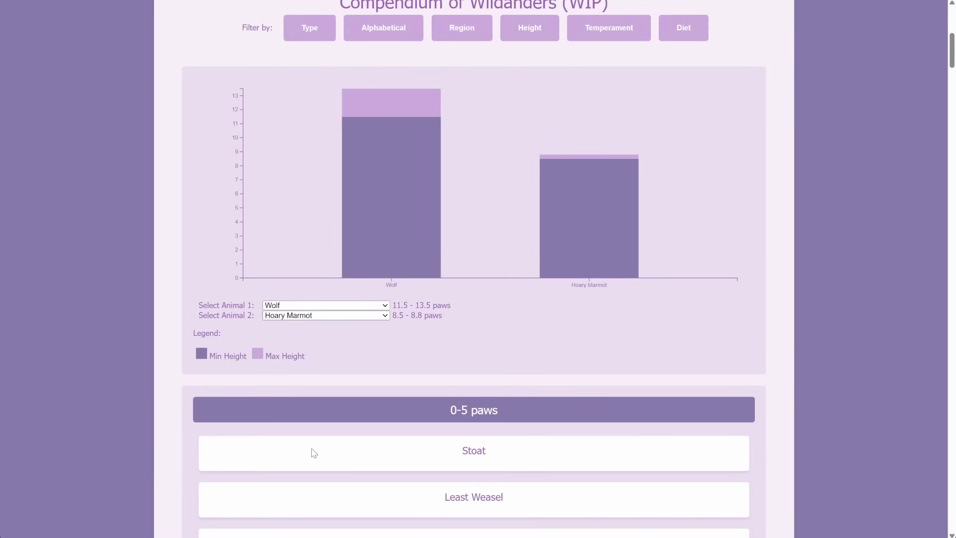
{"action": "left_click", "coordinate": [278, 396]}
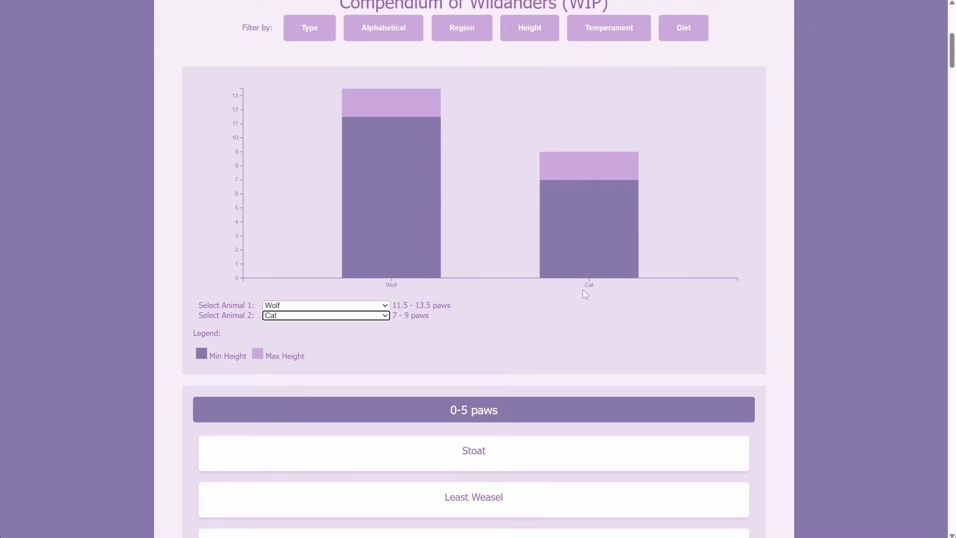
Compare the Cat's height with the Common Pika, then with the Fringed Bat, as Animal 1.
{"action": "left_click", "coordinate": [372, 308]}
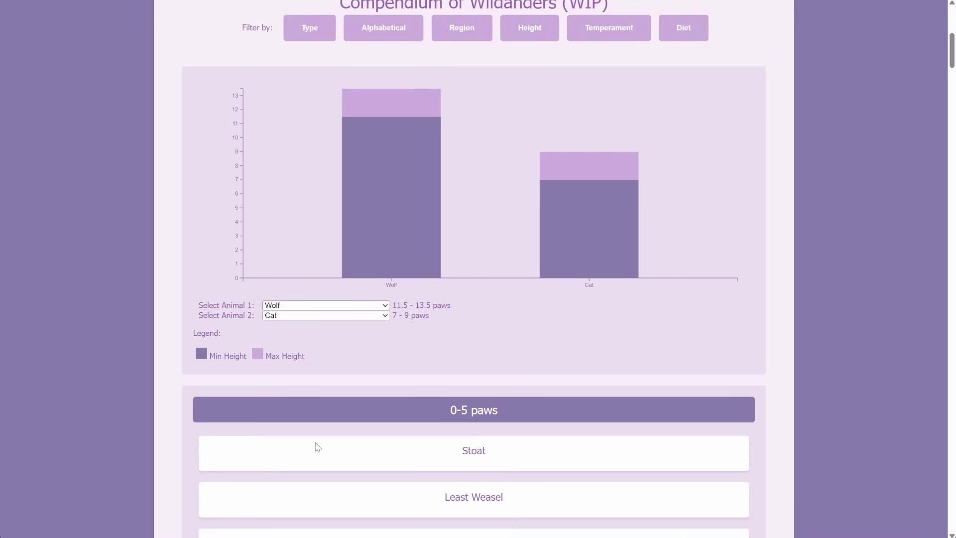
{"action": "left_click", "coordinate": [322, 481]}
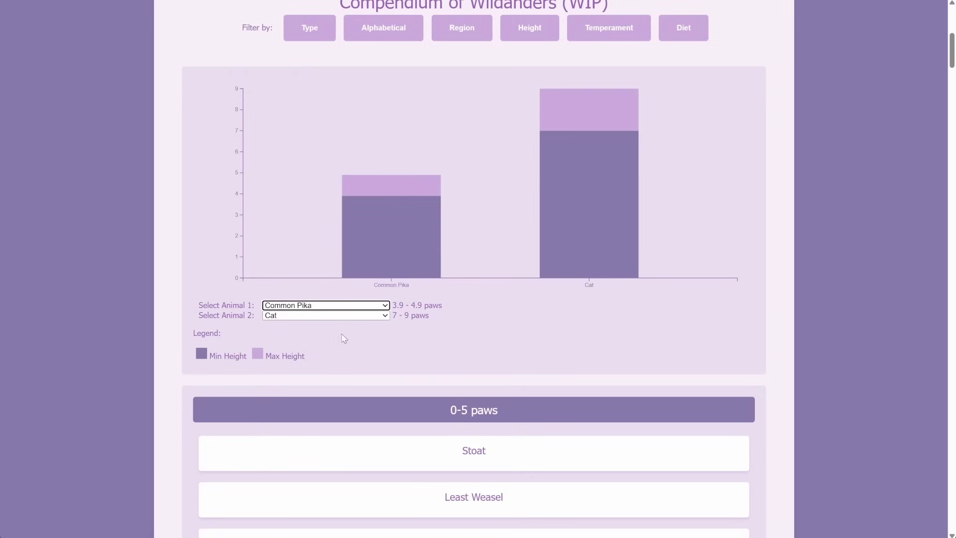
{"action": "left_click", "coordinate": [325, 304]}
{"action": "left_click", "coordinate": [300, 422]}
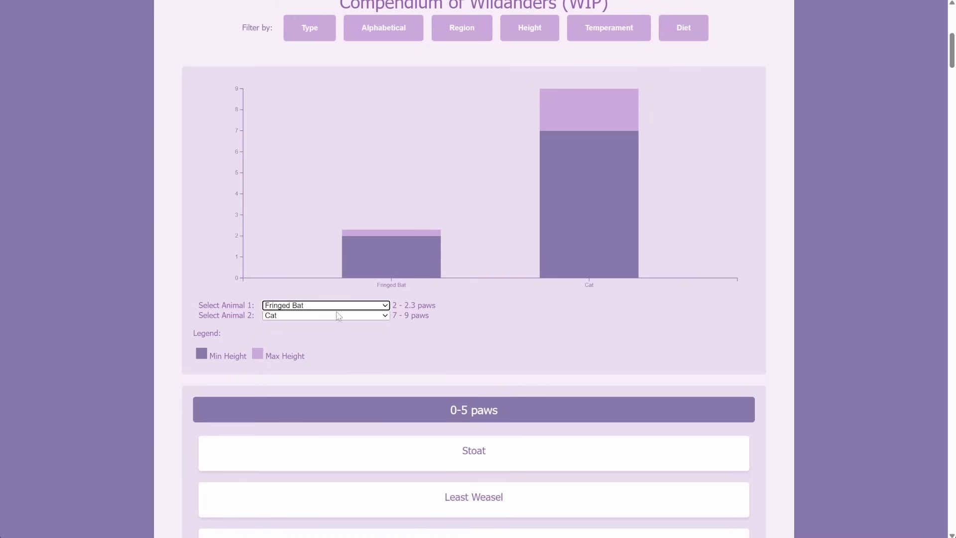
Expand the Common Flying Squirrel, Grey Squirrel and Pine Squirrel entries under 0-5 paws, then return to the height chart.
{"action": "scroll", "coordinate": [393, 346], "scroll_direction": "down", "scroll_amount": 5}
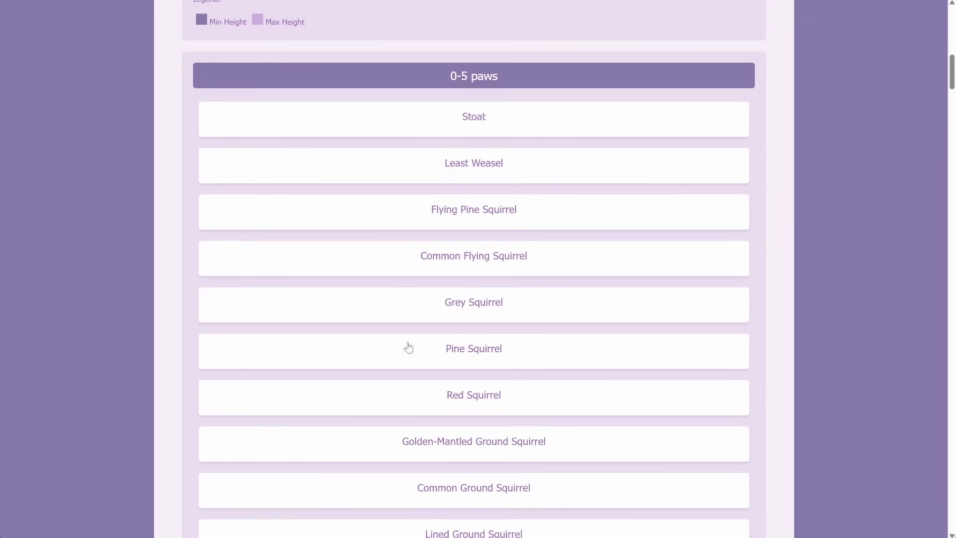
{"action": "left_click", "coordinate": [476, 266]}
{"action": "scroll", "coordinate": [292, 368], "scroll_direction": "down", "scroll_amount": 3}
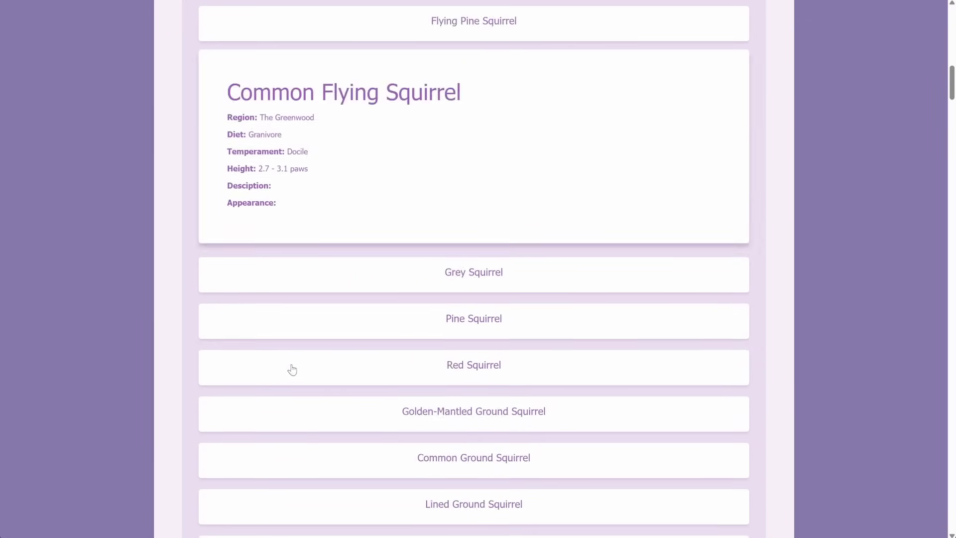
{"action": "scroll", "coordinate": [293, 369], "scroll_direction": "down", "scroll_amount": 2}
{"action": "left_click", "coordinate": [444, 180]}
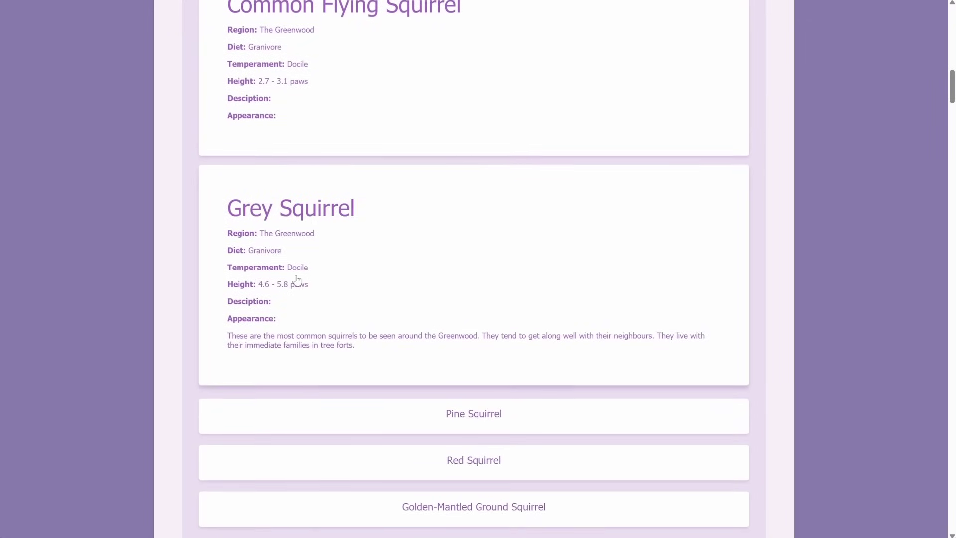
{"action": "scroll", "coordinate": [296, 279], "scroll_direction": "down", "scroll_amount": 5}
{"action": "left_click", "coordinate": [400, 91]}
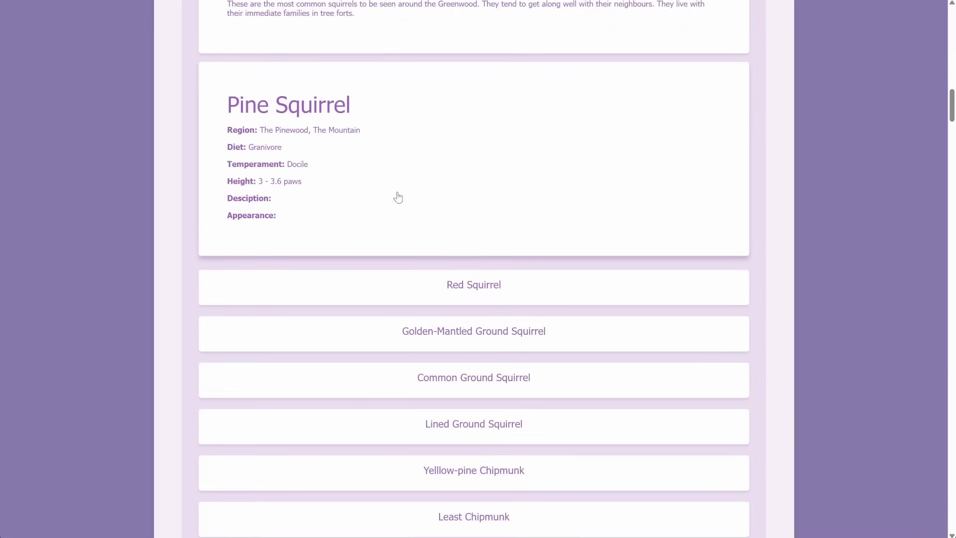
{"action": "scroll", "coordinate": [549, 346], "scroll_direction": "up", "scroll_amount": 15}
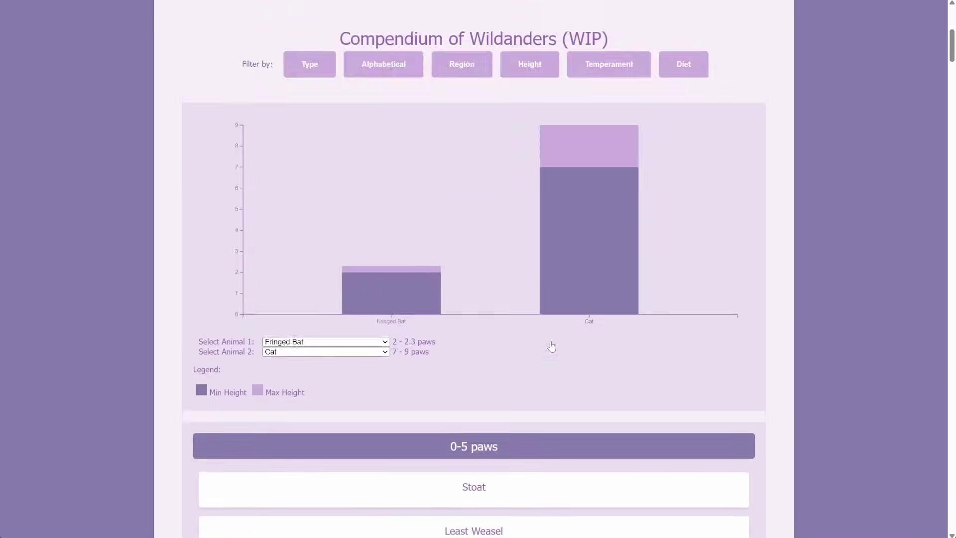
{"action": "scroll", "coordinate": [551, 343], "scroll_direction": "up", "scroll_amount": 6}
{"action": "scroll", "coordinate": [550, 342], "scroll_direction": "down", "scroll_amount": 6}
{"action": "scroll", "coordinate": [572, 150], "scroll_direction": "up", "scroll_amount": 1}
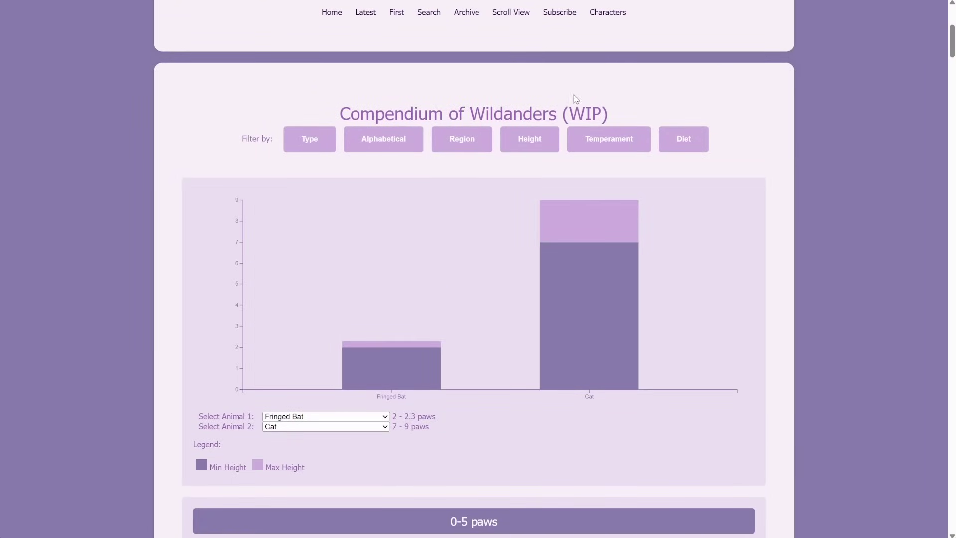
{"action": "left_click_drag", "start_coordinate": [561, 114], "coordinate": [621, 113]}
{"action": "left_click", "coordinate": [627, 105]}
{"action": "scroll", "coordinate": [379, 331], "scroll_direction": "down", "scroll_amount": 4}
{"action": "scroll", "coordinate": [378, 324], "scroll_direction": "up", "scroll_amount": 10}
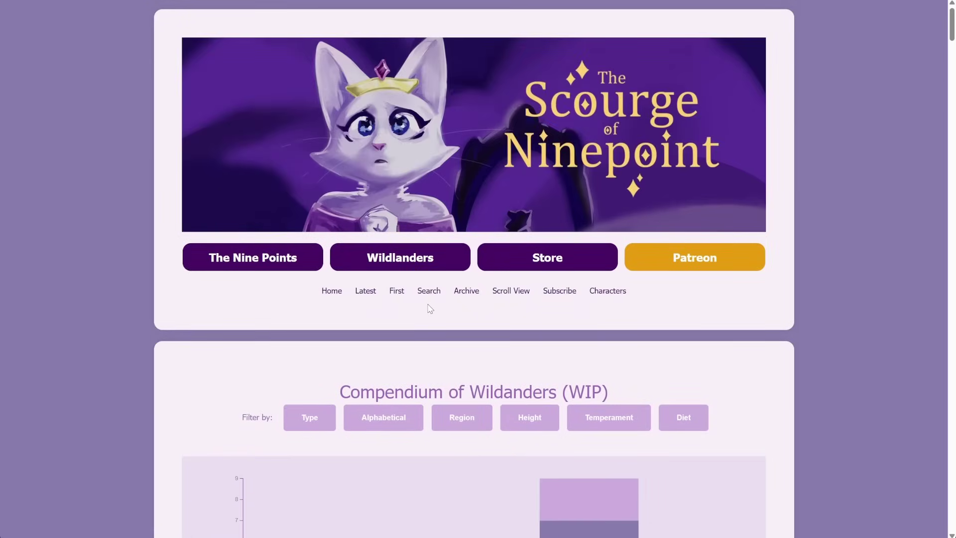
{"action": "scroll", "coordinate": [398, 364], "scroll_direction": "down", "scroll_amount": 5}
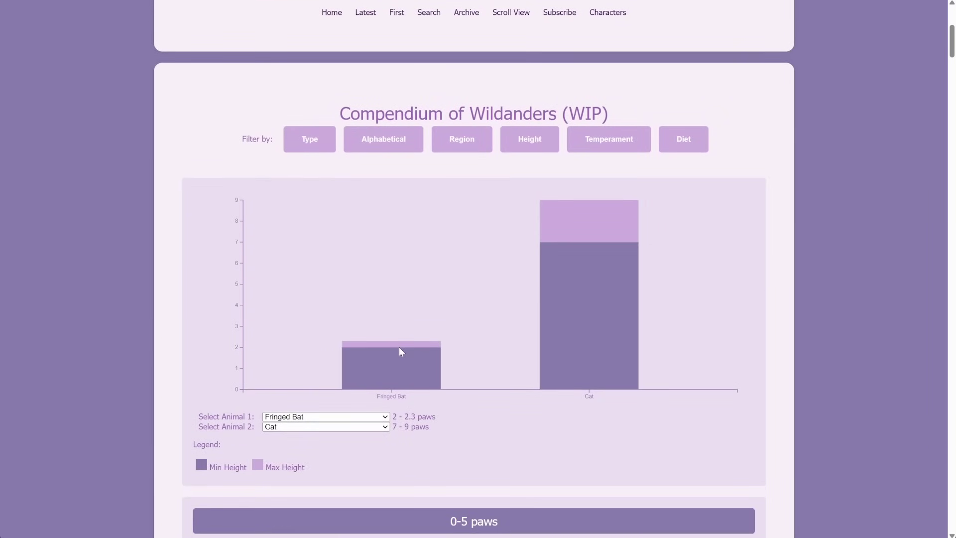
{"action": "scroll", "coordinate": [400, 351], "scroll_direction": "down", "scroll_amount": 1}
{"action": "scroll", "coordinate": [379, 346], "scroll_direction": "up", "scroll_amount": 4}
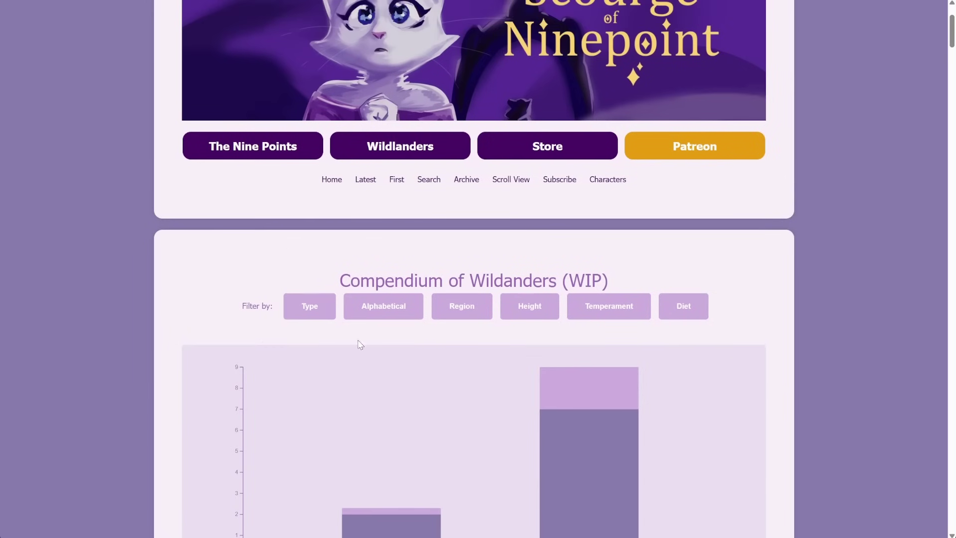
Open the Nine Points guide and browse from its table of contents through the Seal Point and Blue Point sections.
{"action": "left_click", "coordinate": [277, 145]}
{"action": "scroll", "coordinate": [431, 387], "scroll_direction": "down", "scroll_amount": 7}
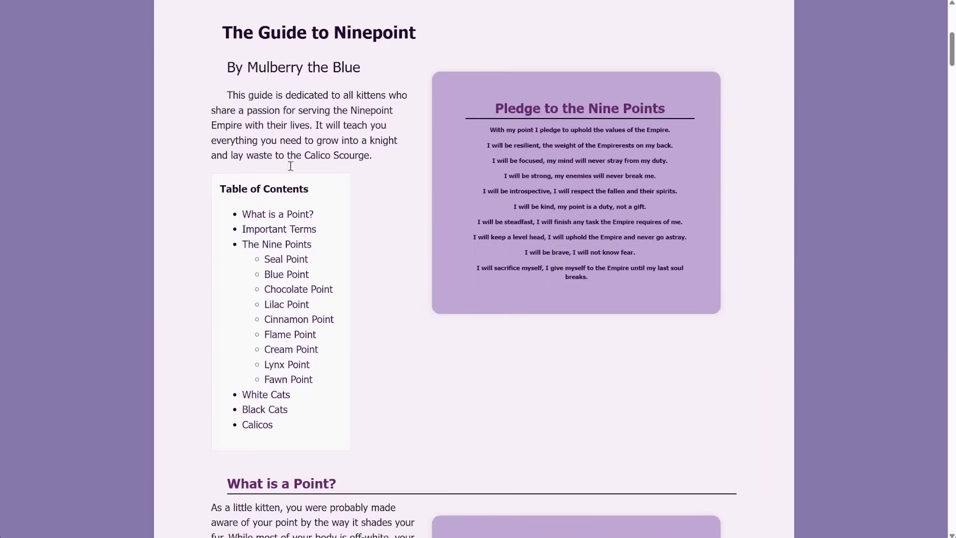
{"action": "scroll", "coordinate": [308, 189], "scroll_direction": "down", "scroll_amount": 20}
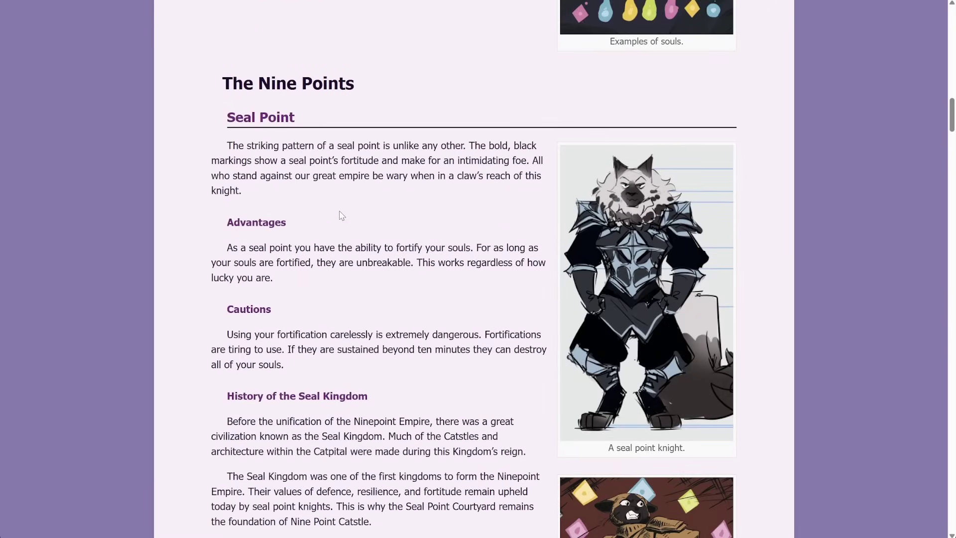
{"action": "scroll", "coordinate": [342, 215], "scroll_direction": "down", "scroll_amount": 6}
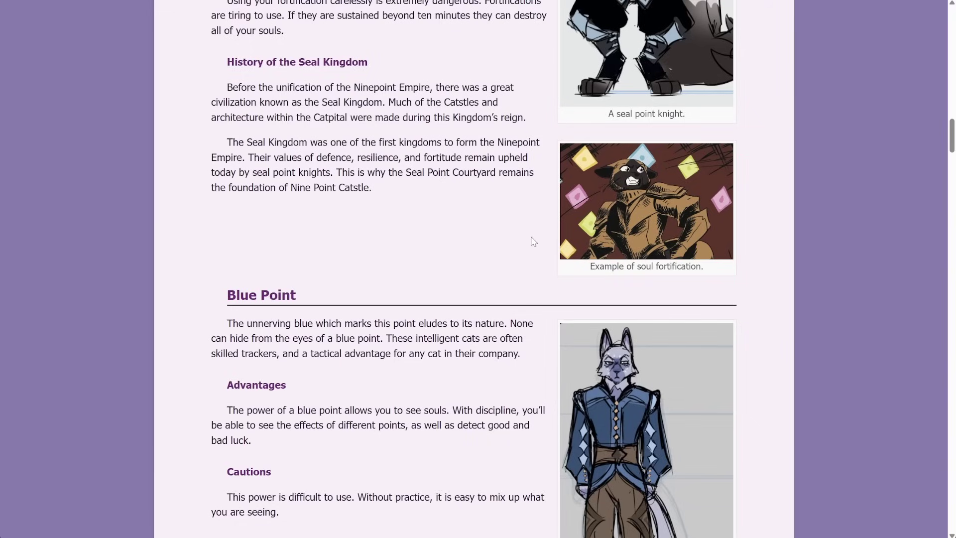
{"action": "scroll", "coordinate": [534, 241], "scroll_direction": "up", "scroll_amount": 20}
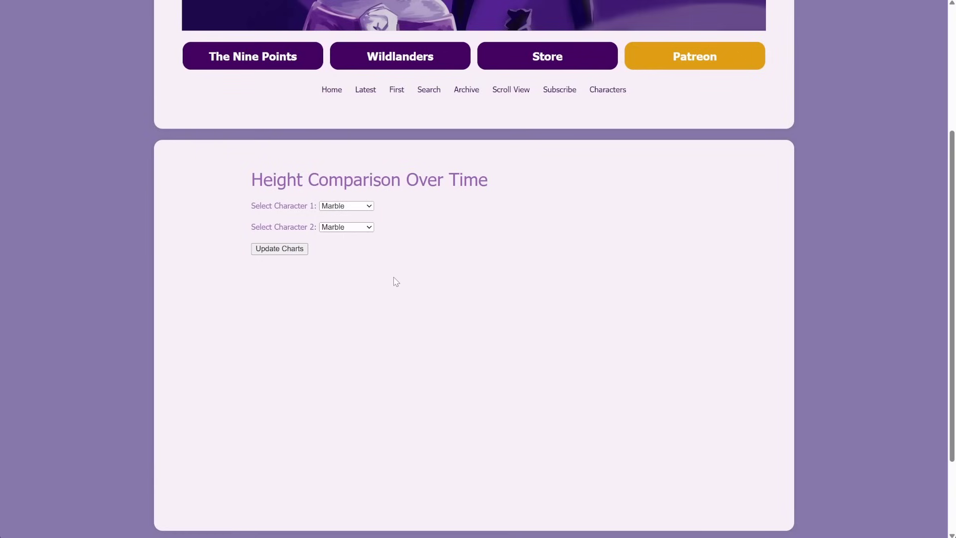
Chart the height comparison over time with Dusty as Character 1 and Pepper as Character 2.
{"action": "left_click", "coordinate": [347, 205]}
{"action": "left_click", "coordinate": [344, 329]}
{"action": "left_click", "coordinate": [328, 230]}
{"action": "left_click", "coordinate": [324, 377]}
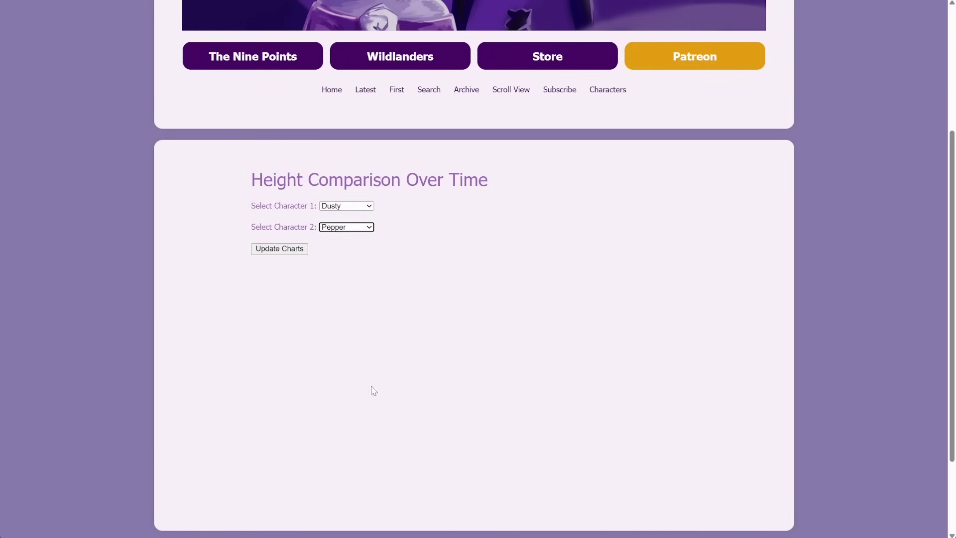
{"action": "left_click", "coordinate": [286, 249]}
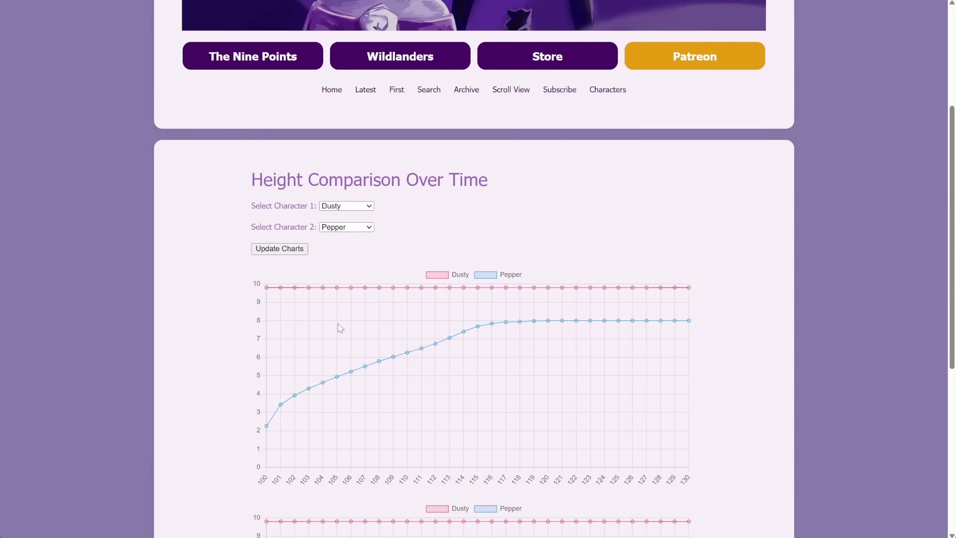
Switch Character 1 to Ember and update the height-over-time charts against Pepper.
{"action": "key", "text": "Down"}
{"action": "left_click", "coordinate": [292, 247]}
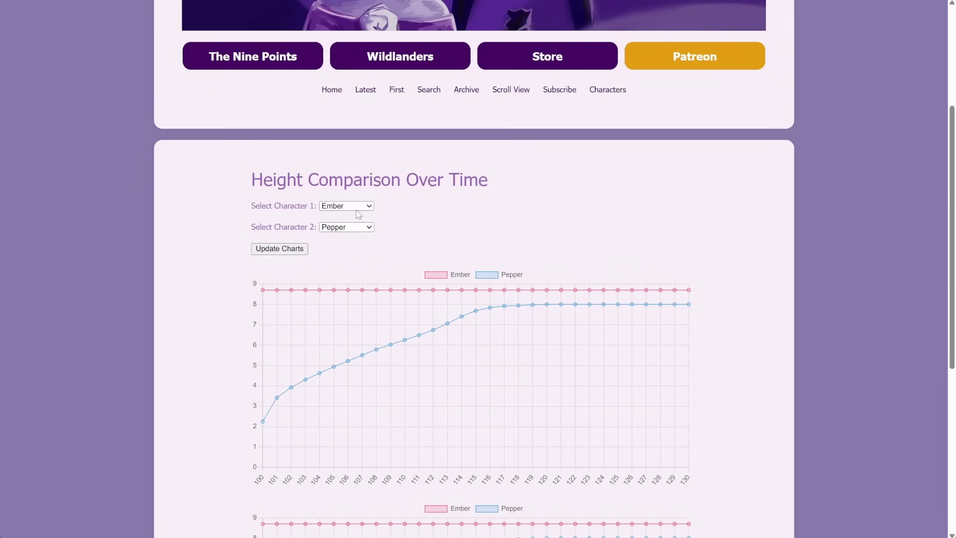
{"action": "scroll", "coordinate": [441, 365], "scroll_direction": "up", "scroll_amount": 1}
{"action": "scroll", "coordinate": [441, 365], "scroll_direction": "down", "scroll_amount": 5}
{"action": "scroll", "coordinate": [418, 335], "scroll_direction": "up", "scroll_amount": 6}
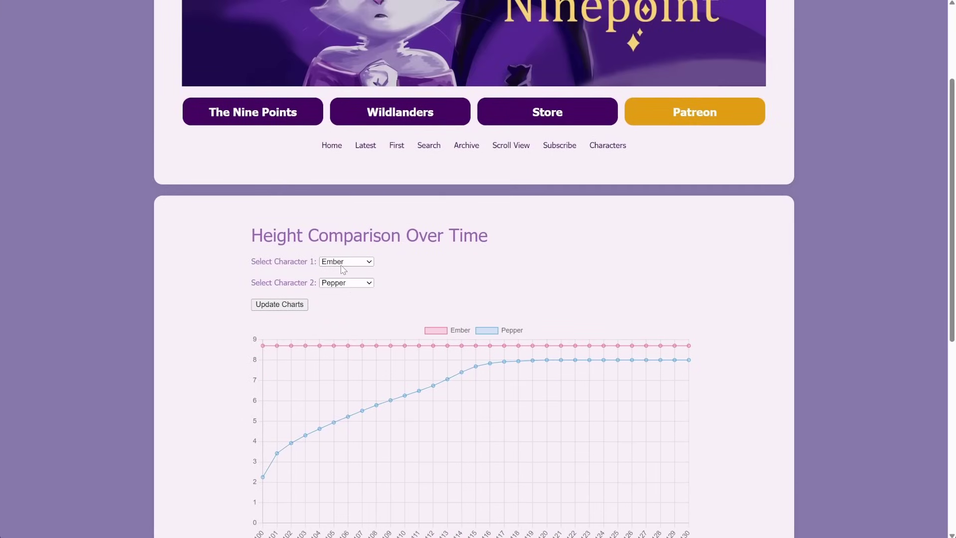
Replace Character 1 with Dew, update the charts and examine both growth curves against Pepper.
{"action": "key", "text": "d"}
{"action": "left_click", "coordinate": [289, 305]}
{"action": "scroll", "coordinate": [359, 420], "scroll_direction": "down", "scroll_amount": 3}
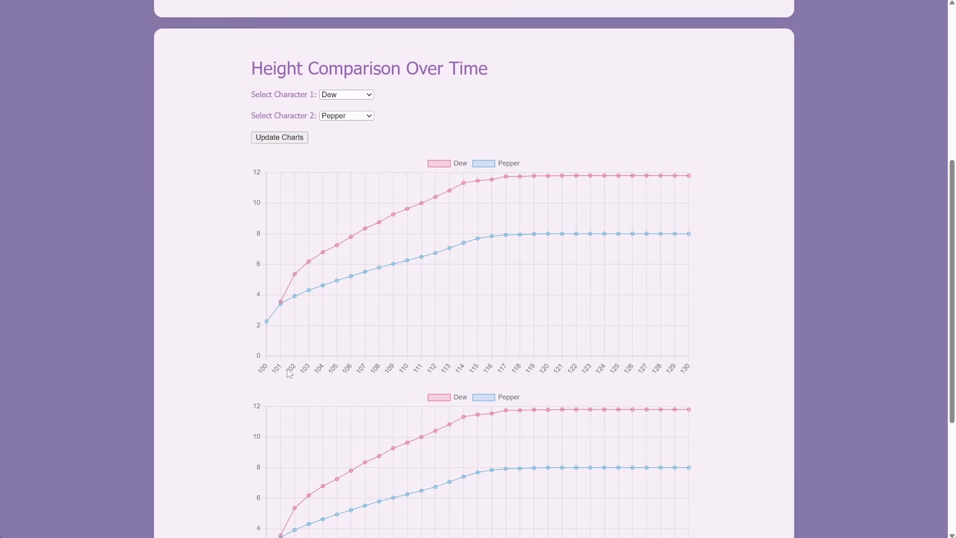
{"action": "scroll", "coordinate": [337, 393], "scroll_direction": "down", "scroll_amount": 2}
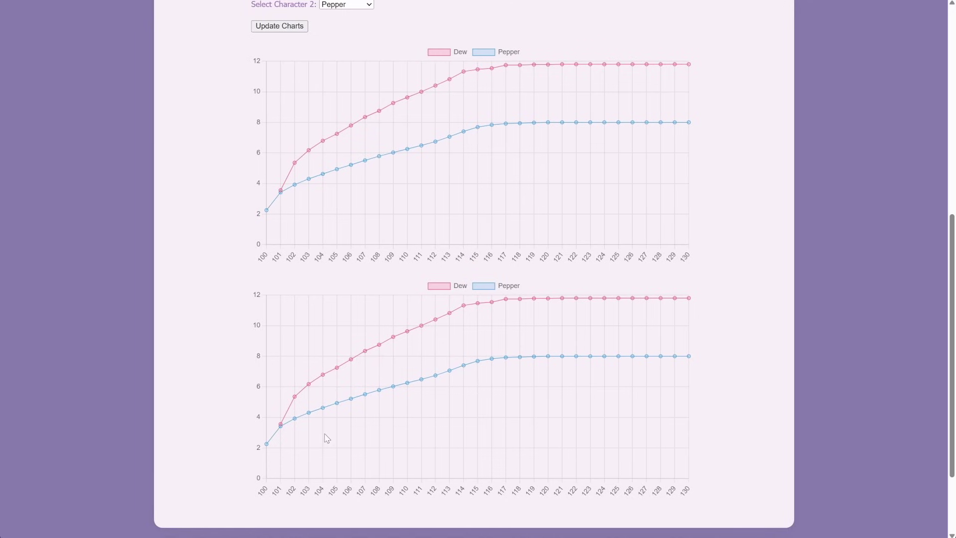
{"action": "scroll", "coordinate": [441, 432], "scroll_direction": "up", "scroll_amount": 2}
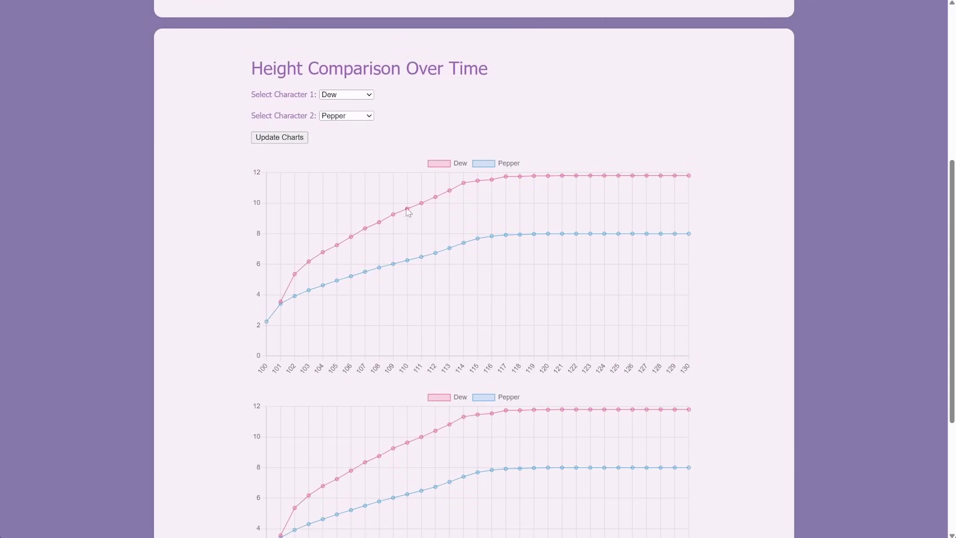
Compare the heights over time of Sabre as Character 1 and Mitzy as Character 2.
{"action": "left_click", "coordinate": [360, 117]}
{"action": "left_click", "coordinate": [356, 246]}
{"action": "left_click", "coordinate": [294, 140]}
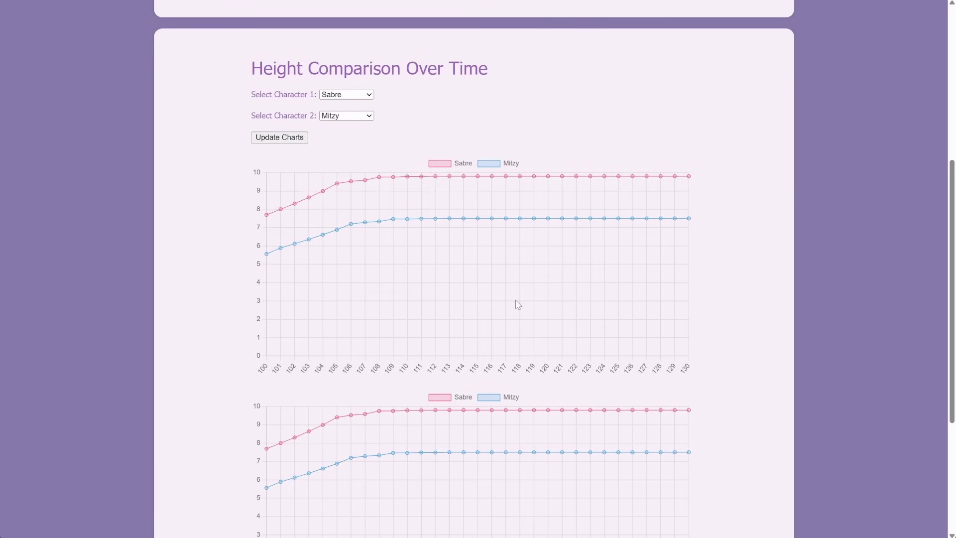
{"action": "scroll", "coordinate": [514, 312], "scroll_direction": "down", "scroll_amount": 4}
{"action": "scroll", "coordinate": [515, 308], "scroll_direction": "up", "scroll_amount": 8}
{"action": "scroll", "coordinate": [517, 305], "scroll_direction": "up", "scroll_amount": 2}
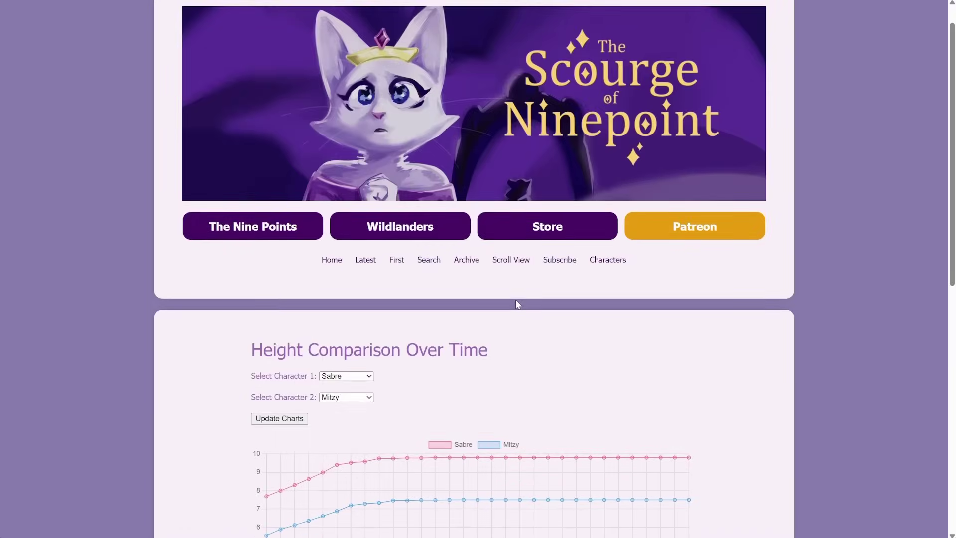
{"action": "scroll", "coordinate": [438, 349], "scroll_direction": "down", "scroll_amount": 4}
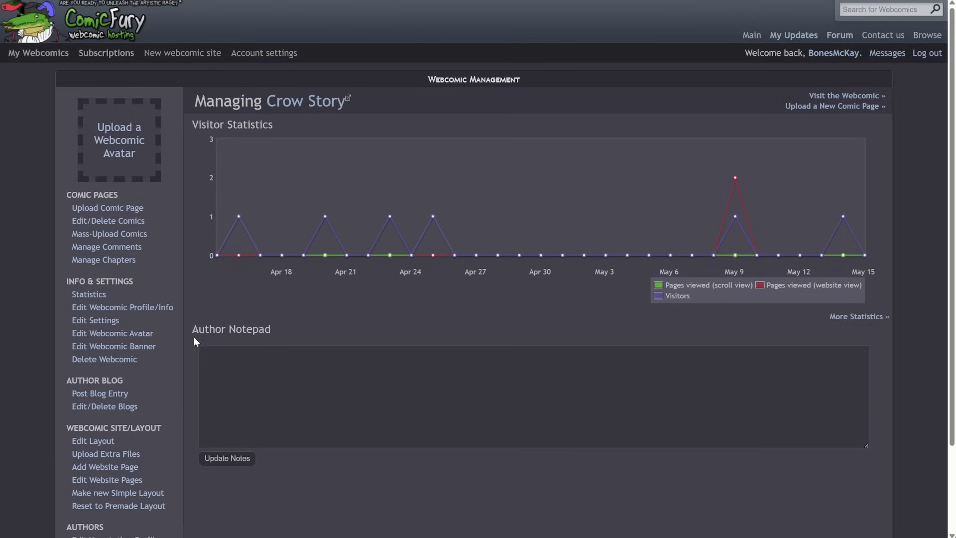
In ComicFury's Crow Story management, start a new website page with "Lore" on the first line and "info th eth tes osa tesuh etu heoashu s" below.
{"action": "scroll", "coordinate": [163, 373], "scroll_direction": "down", "scroll_amount": 2}
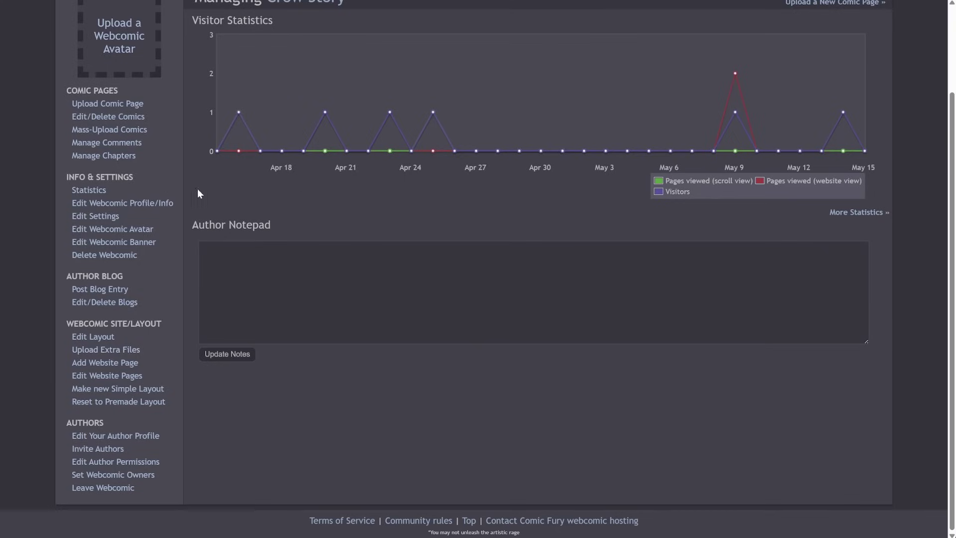
{"action": "left_click", "coordinate": [97, 362]}
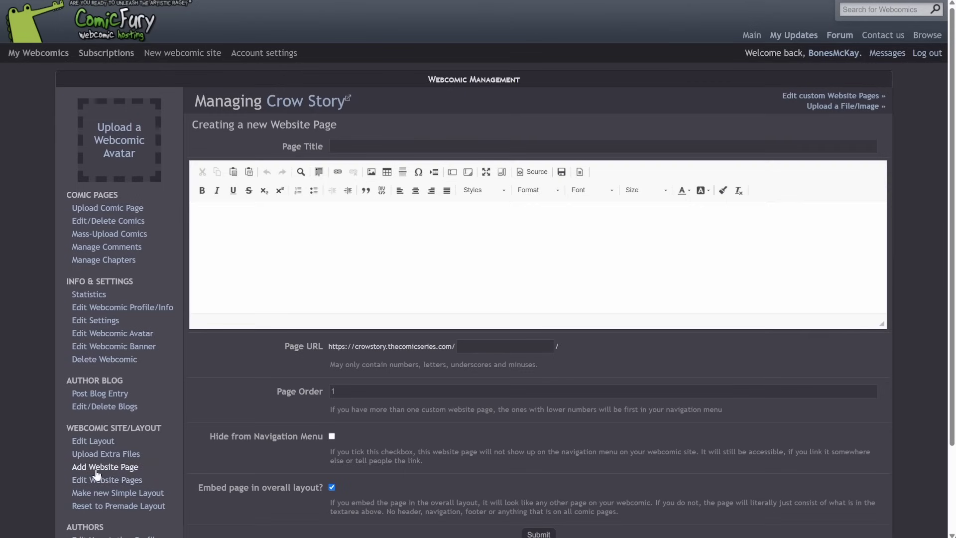
{"action": "left_click", "coordinate": [446, 294]}
{"action": "scroll", "coordinate": [568, 241], "scroll_direction": "down", "scroll_amount": 3}
{"action": "scroll", "coordinate": [563, 246], "scroll_direction": "up", "scroll_amount": 3}
{"action": "type", "text": "Lore"}
{"action": "key", "text": "Return"}
{"action": "type", "text": "info th eth t"}
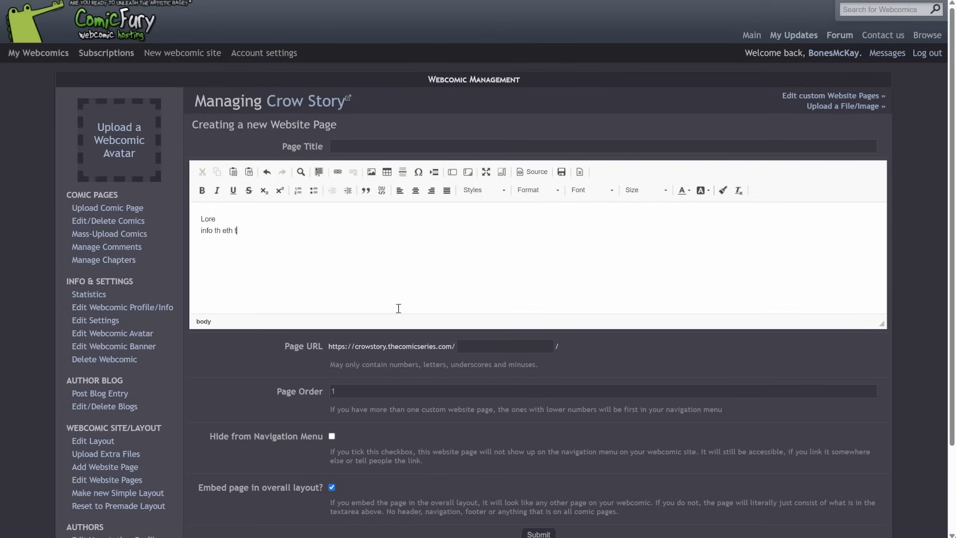
{"action": "type", "text": "es osa tesuh etu heoashu s"}
Format the "Lore" line in the page body as Heading 1.
{"action": "double_click", "coordinate": [221, 219]}
{"action": "left_click", "coordinate": [548, 191]}
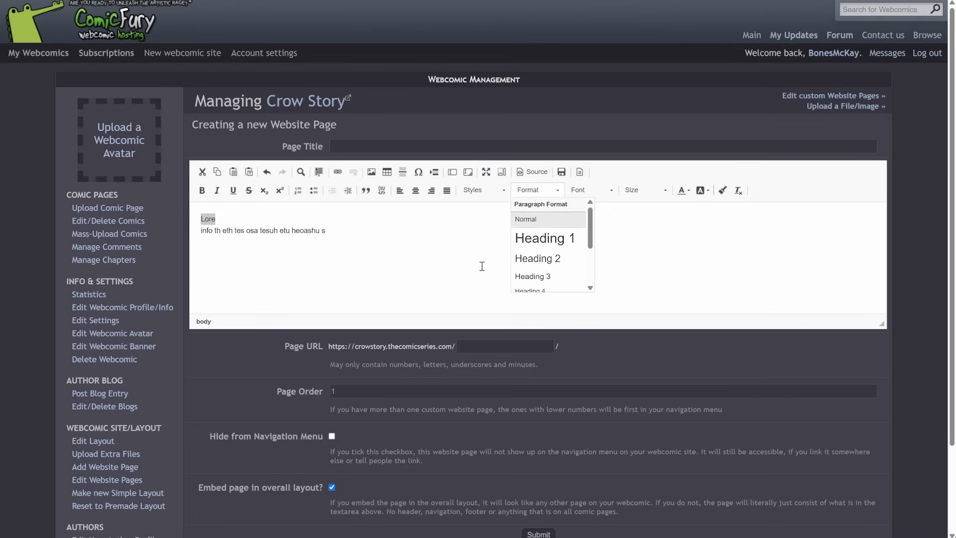
{"action": "left_click", "coordinate": [547, 238]}
{"action": "left_click", "coordinate": [263, 215]}
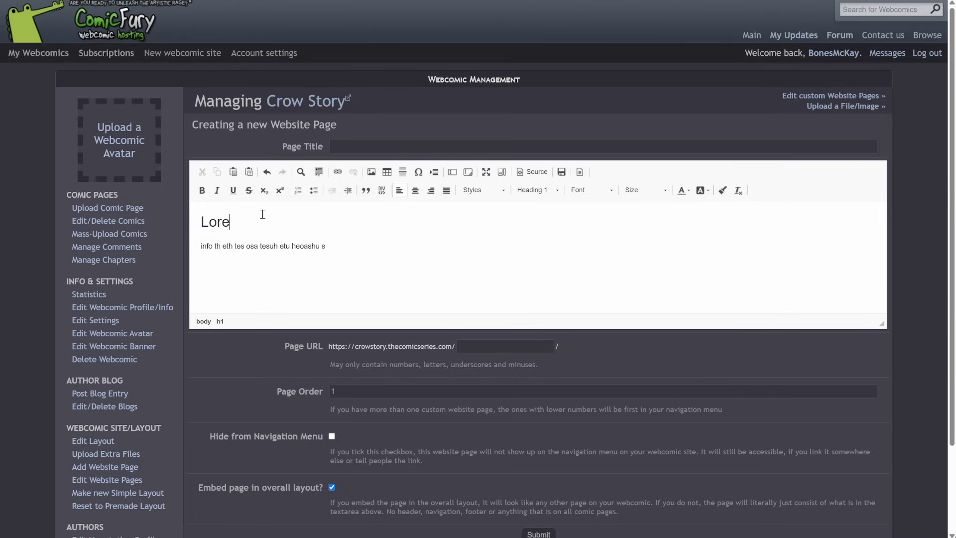
Set both the page title and the page URL ending to "lore".
{"action": "left_click", "coordinate": [353, 146]}
{"action": "type", "text": "lore"}
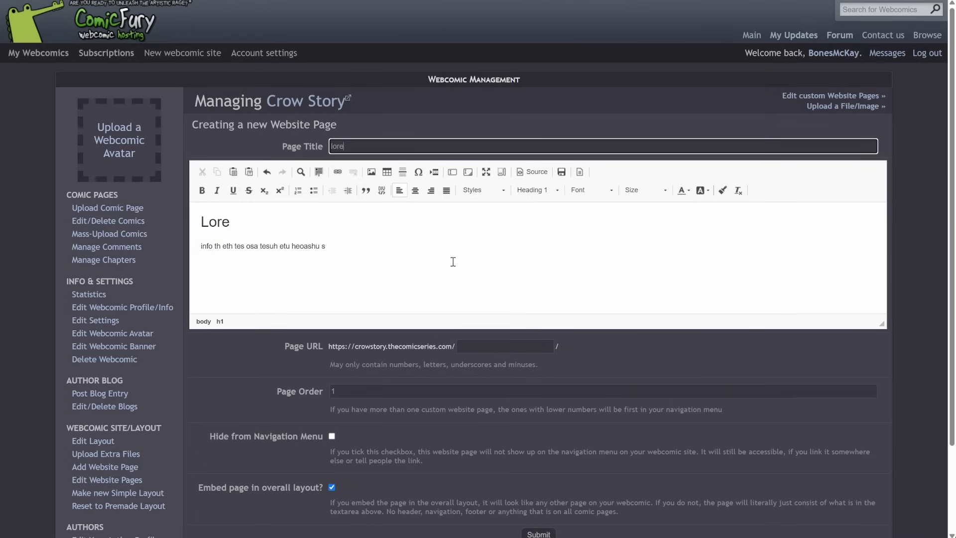
{"action": "left_click", "coordinate": [503, 351]}
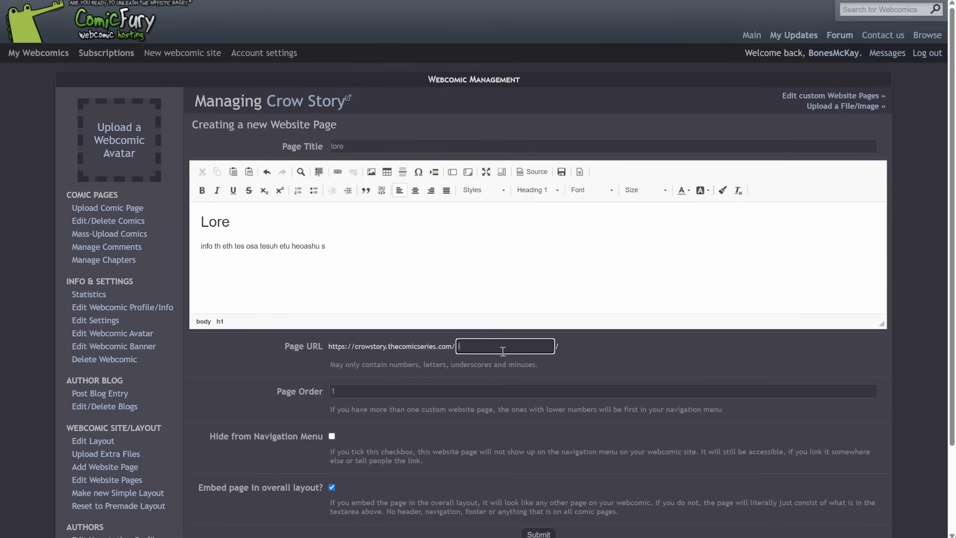
{"action": "type", "text": "lore"}
Hide the page from the navigation menu, keep page order 1 and the overall layout embedding, and submit it.
{"action": "scroll", "coordinate": [461, 289], "scroll_direction": "down", "scroll_amount": 3}
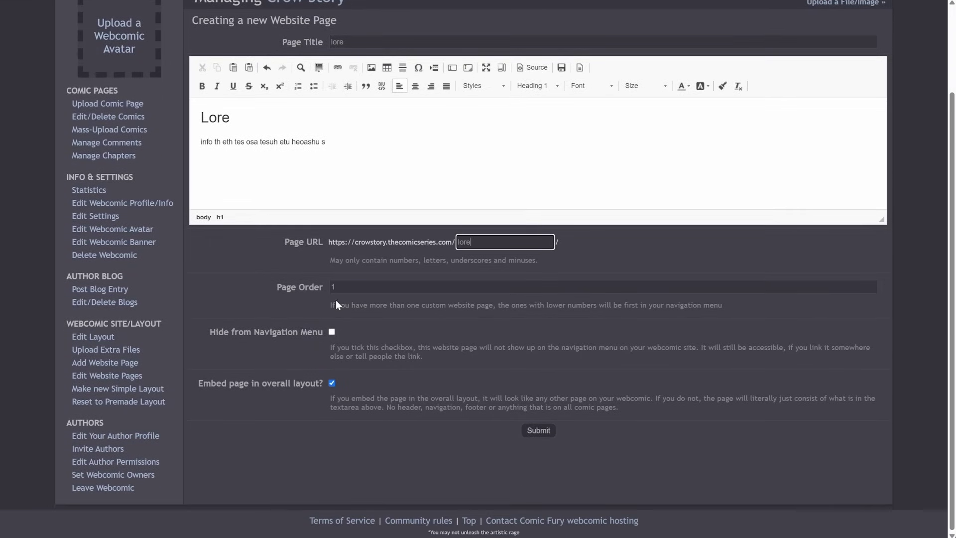
{"action": "left_click", "coordinate": [383, 286]}
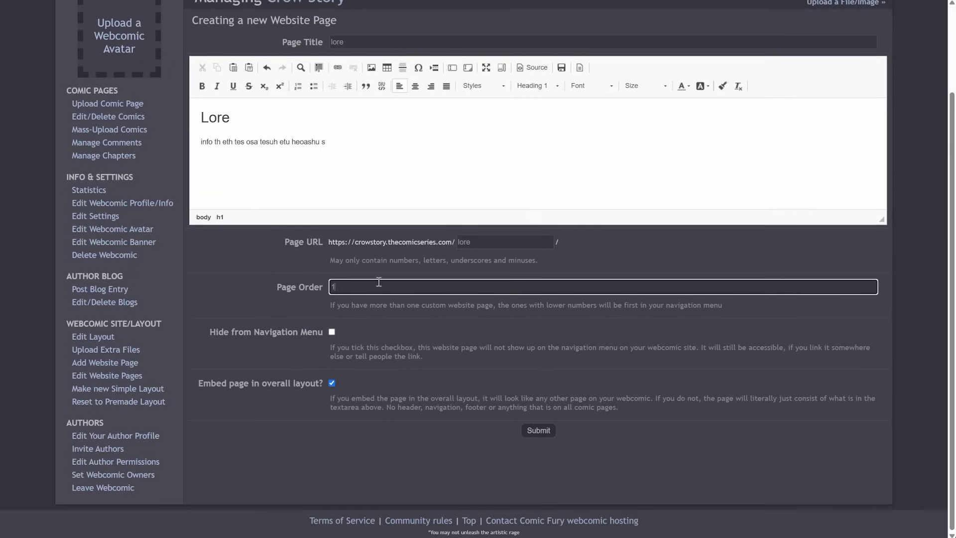
{"action": "left_click", "coordinate": [331, 333]}
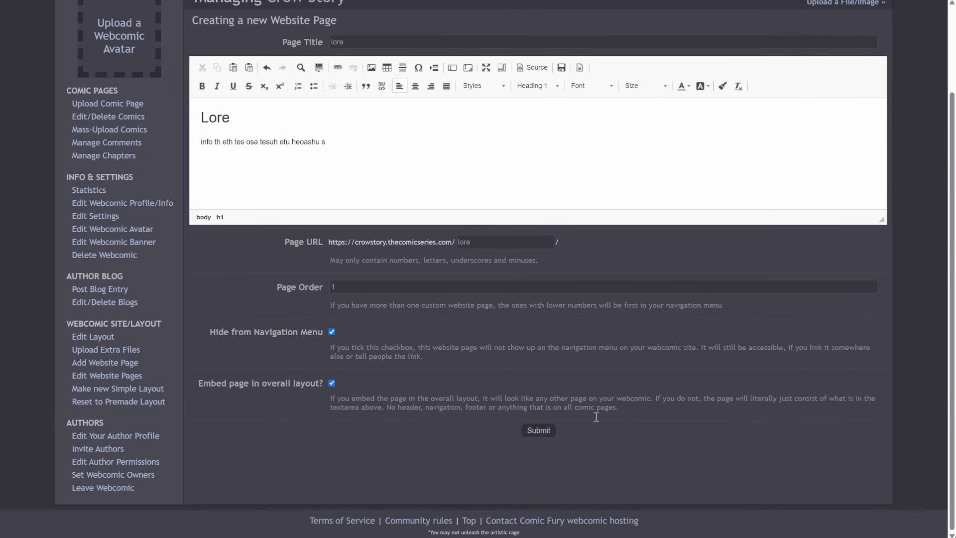
{"action": "left_click", "coordinate": [538, 431]}
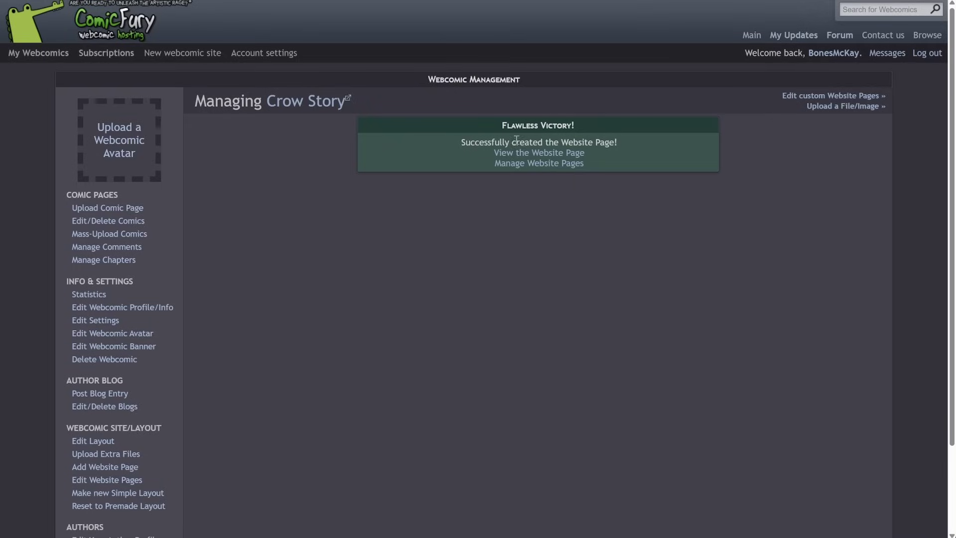
View the published lore page, check how its heading and body text appear, and close it.
{"action": "left_click", "coordinate": [526, 153]}
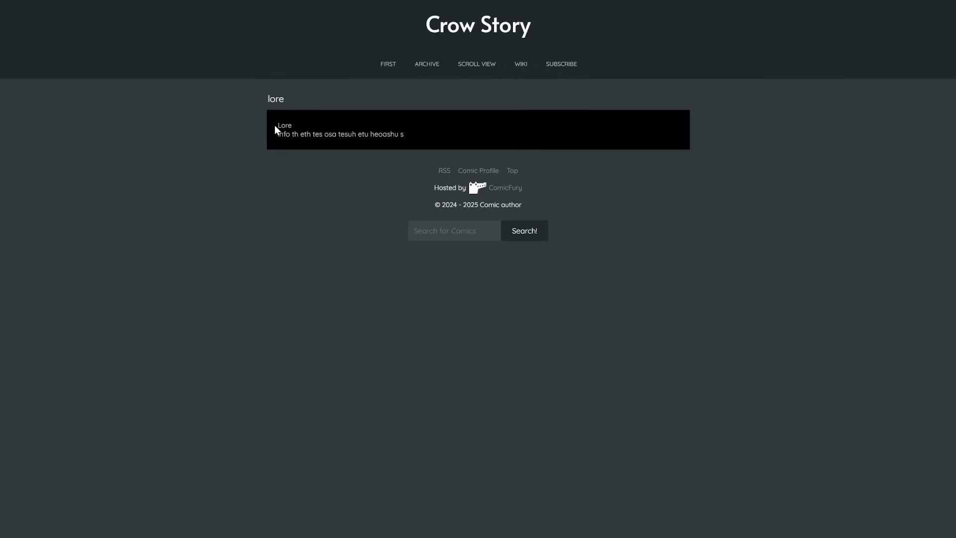
{"action": "left_click_drag", "start_coordinate": [275, 126], "coordinate": [309, 134]}
{"action": "left_click", "coordinate": [292, 191]}
{"action": "left_click_drag", "start_coordinate": [294, 136], "coordinate": [375, 138]}
{"action": "left_click", "coordinate": [375, 138]}
{"action": "key", "text": "ctrl+w"}
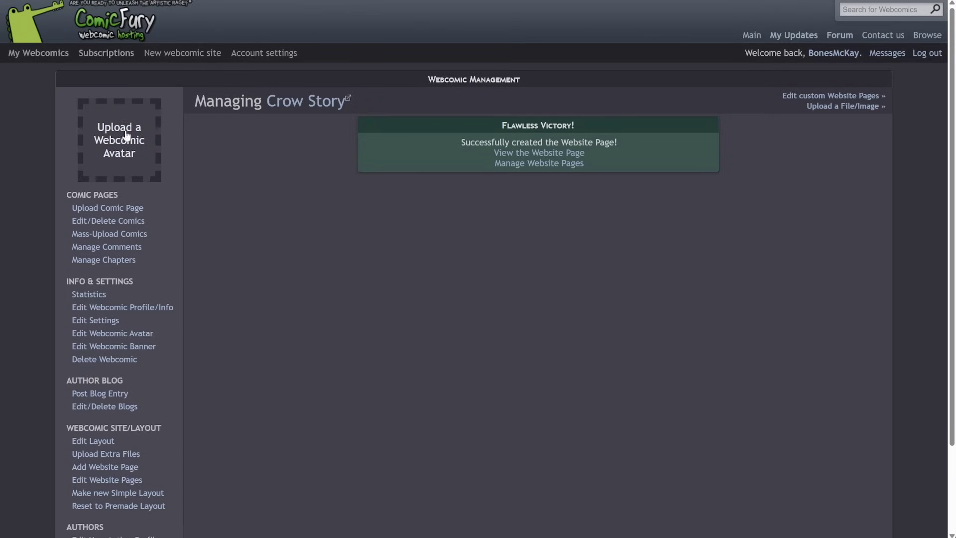
Open the existing Magic website page for editing and look through its Elements content.
{"action": "scroll", "coordinate": [194, 283], "scroll_direction": "down", "scroll_amount": 2}
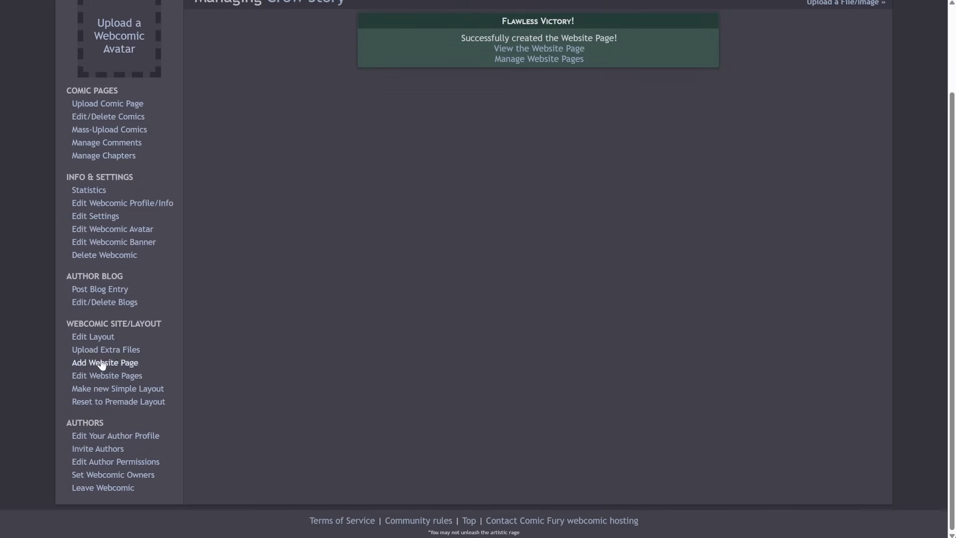
{"action": "left_click", "coordinate": [120, 376]}
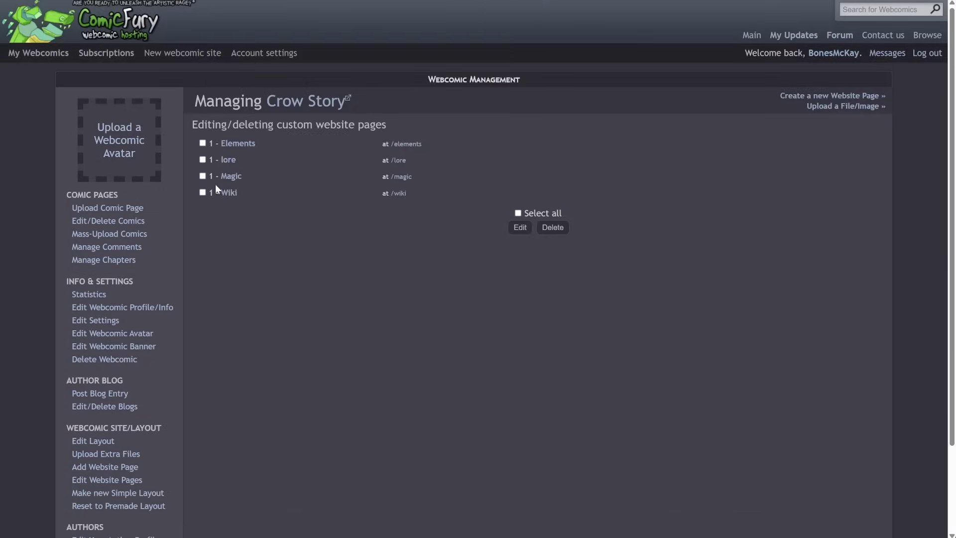
{"action": "left_click", "coordinate": [232, 177]}
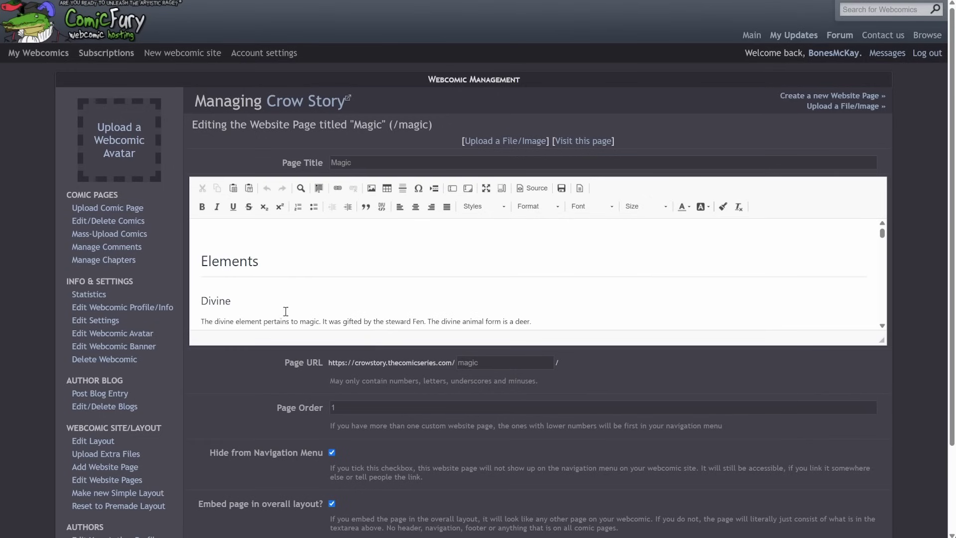
{"action": "scroll", "coordinate": [295, 300], "scroll_direction": "down", "scroll_amount": 5}
{"action": "scroll", "coordinate": [296, 300], "scroll_direction": "up", "scroll_amount": 5}
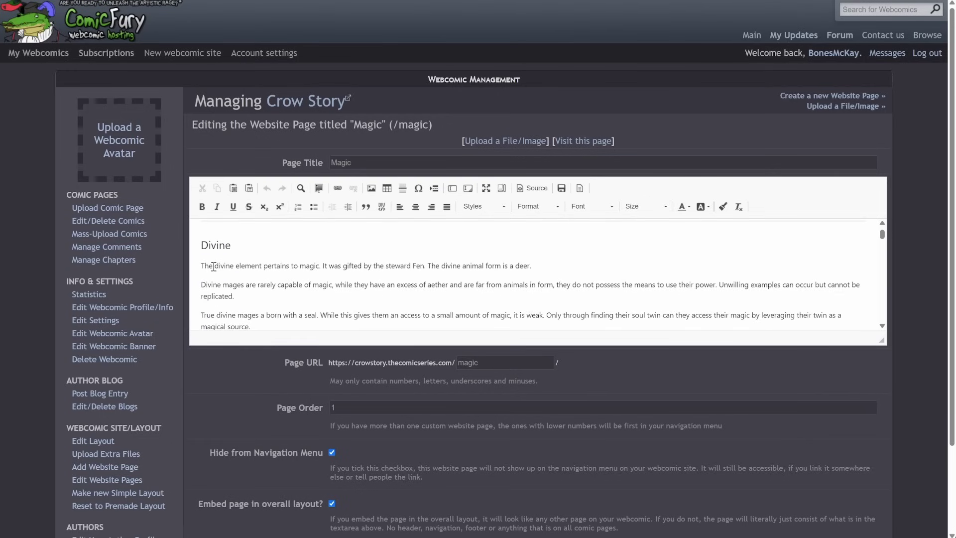
Highlight "divine element" in the Magic page's Divine section and look through the element headings and descriptions that follow.
{"action": "left_click_drag", "start_coordinate": [214, 266], "coordinate": [261, 266]}
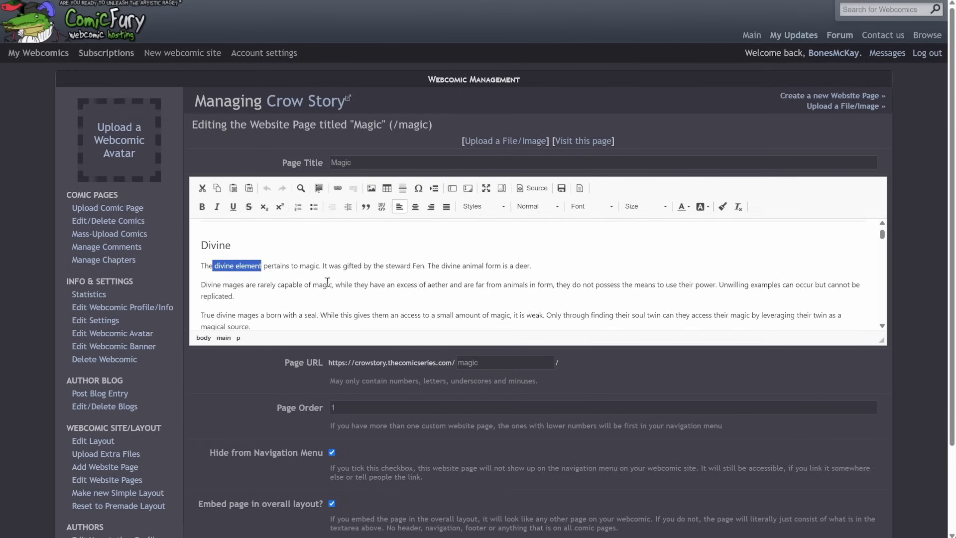
{"action": "scroll", "coordinate": [324, 287], "scroll_direction": "down", "scroll_amount": 5}
{"action": "scroll", "coordinate": [324, 288], "scroll_direction": "down", "scroll_amount": 5}
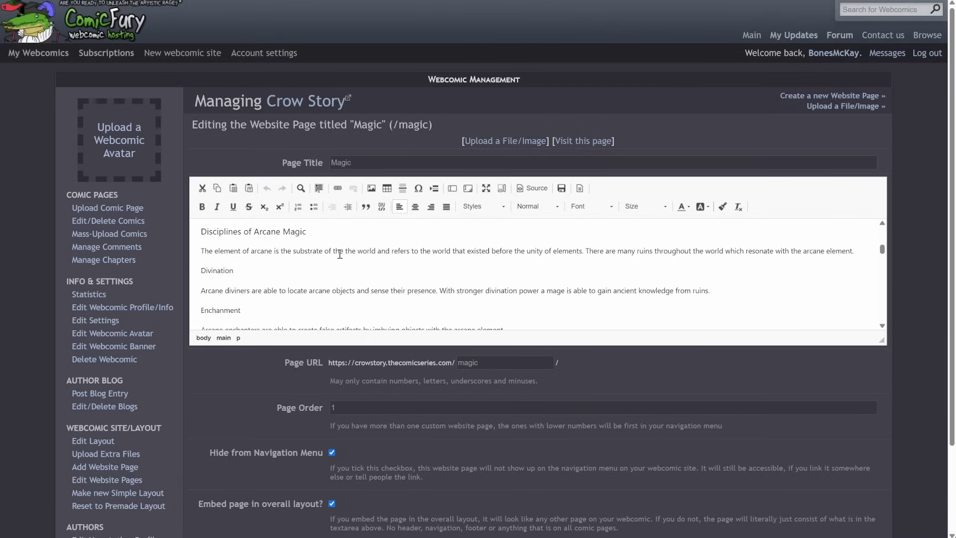
{"action": "scroll", "coordinate": [287, 283], "scroll_direction": "up", "scroll_amount": 5}
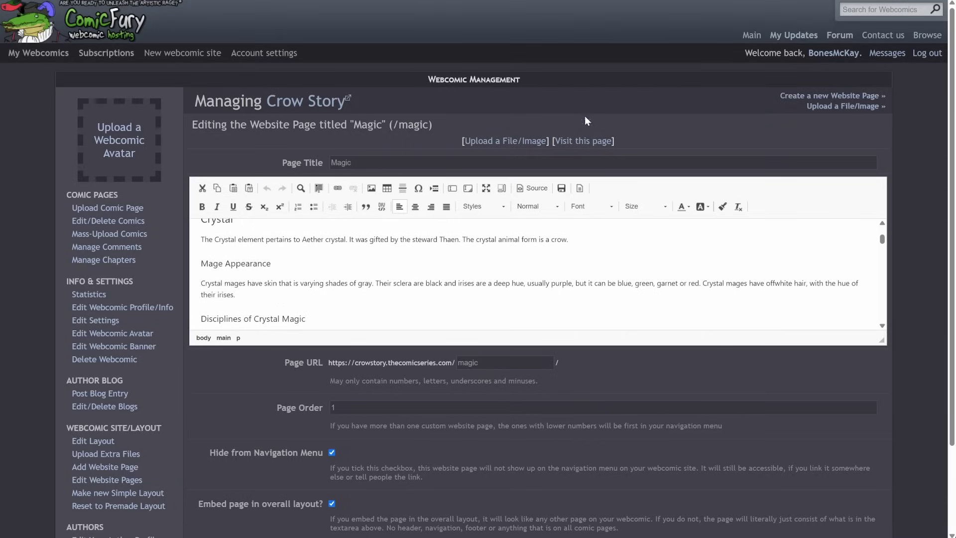
View the published Magic page and examine how its element headings, subheadings and body text appear.
{"action": "left_click", "coordinate": [585, 141]}
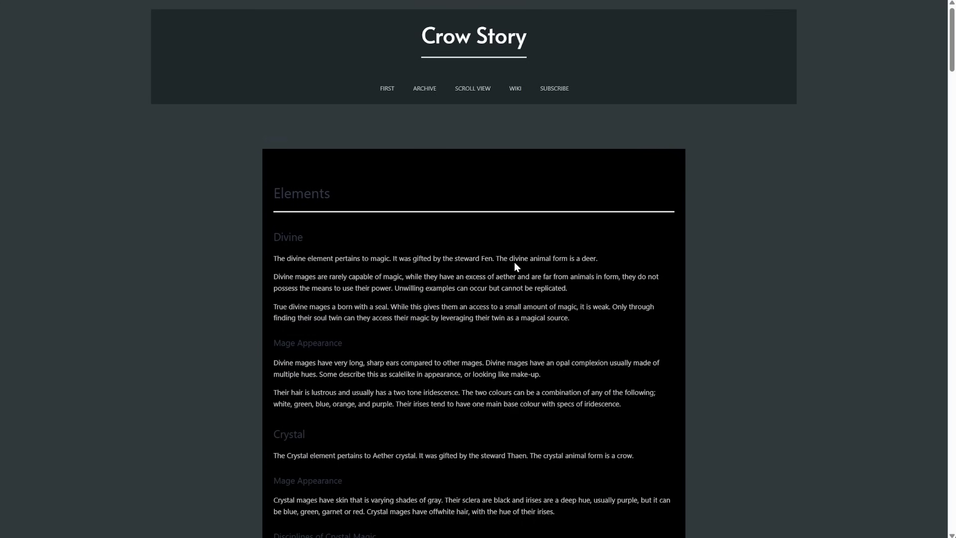
{"action": "scroll", "coordinate": [417, 345], "scroll_direction": "down", "scroll_amount": 7}
{"action": "scroll", "coordinate": [418, 350], "scroll_direction": "down", "scroll_amount": 3}
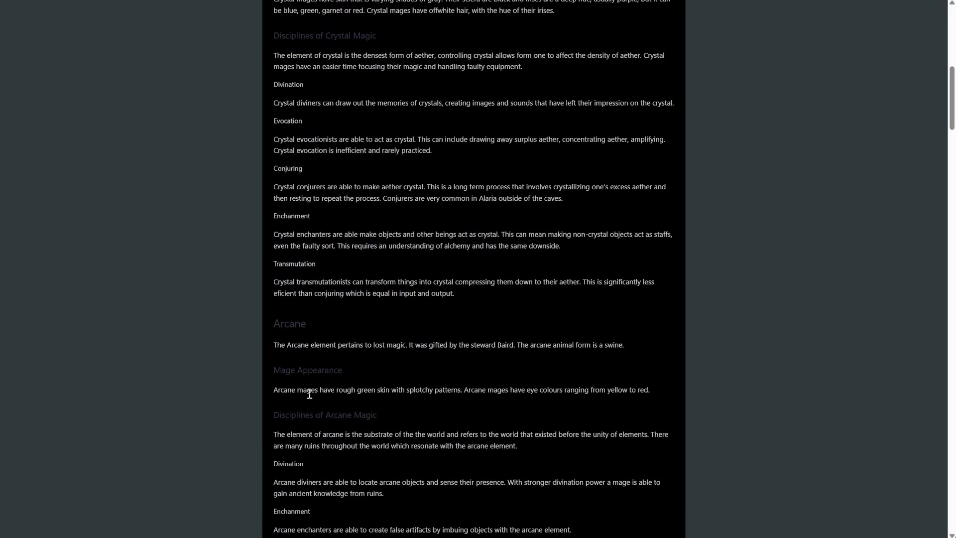
{"action": "scroll", "coordinate": [448, 461], "scroll_direction": "up", "scroll_amount": 9}
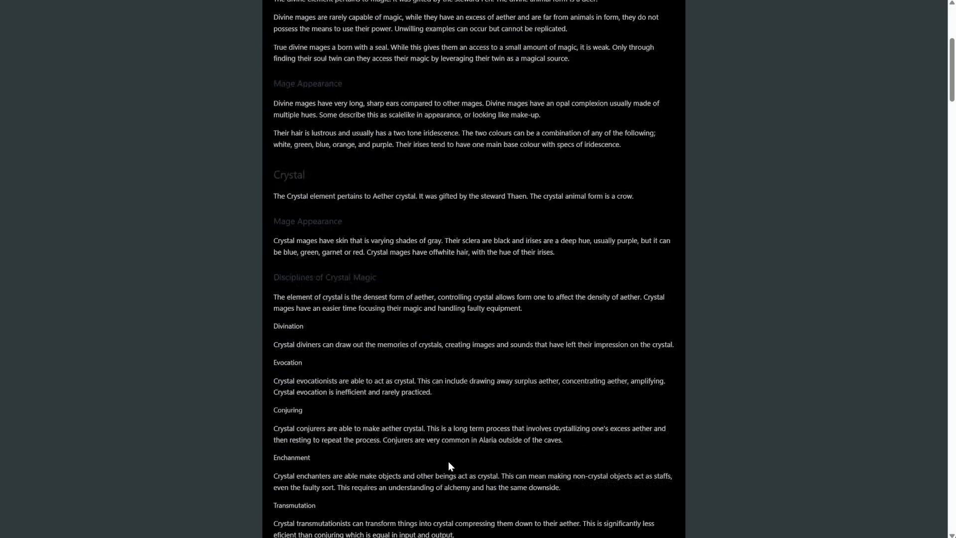
{"action": "scroll", "coordinate": [83, 380], "scroll_direction": "down", "scroll_amount": 3}
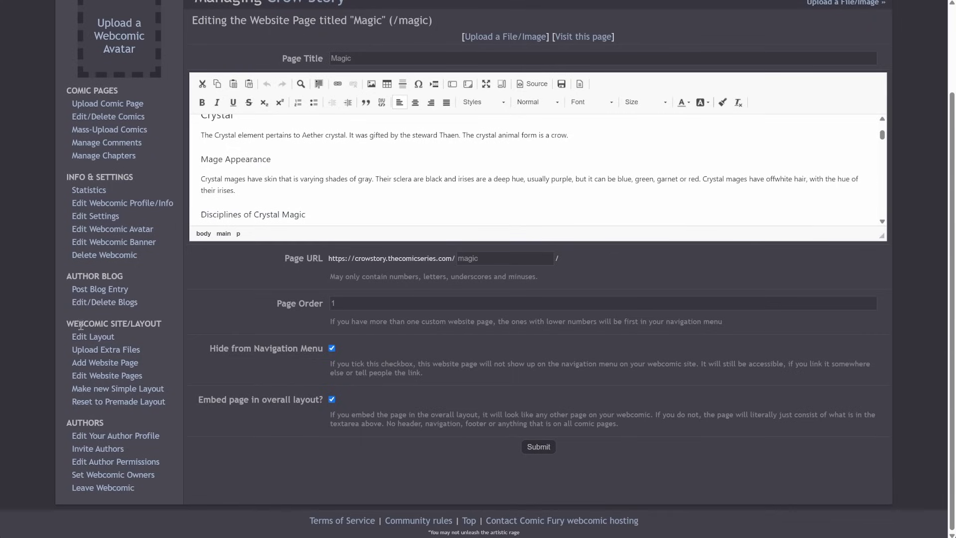
Open Crow Story's website layout for editing and look through the Overall code's header, navigation and extra-page sections.
{"action": "left_click", "coordinate": [93, 337]}
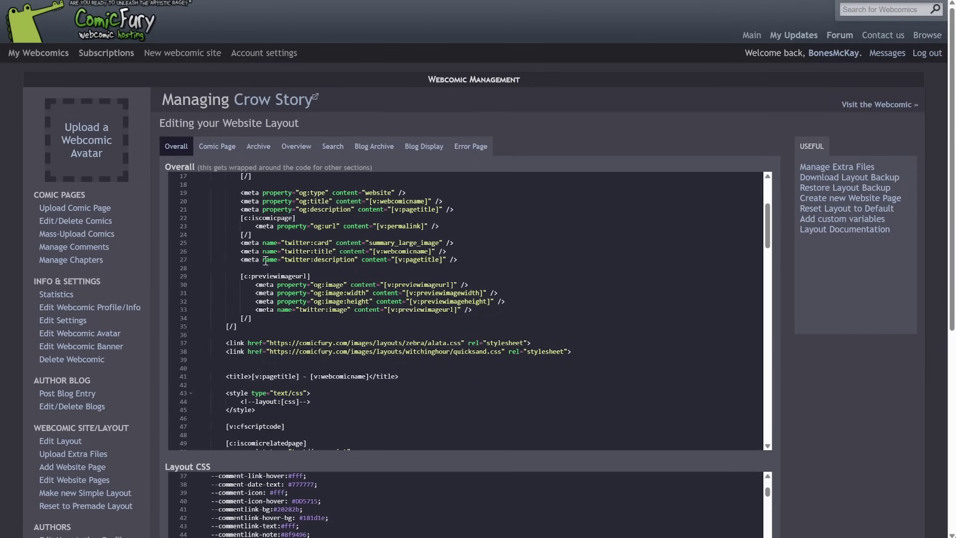
{"action": "scroll", "coordinate": [214, 308], "scroll_direction": "down", "scroll_amount": 7}
{"action": "scroll", "coordinate": [169, 412], "scroll_direction": "down", "scroll_amount": 12}
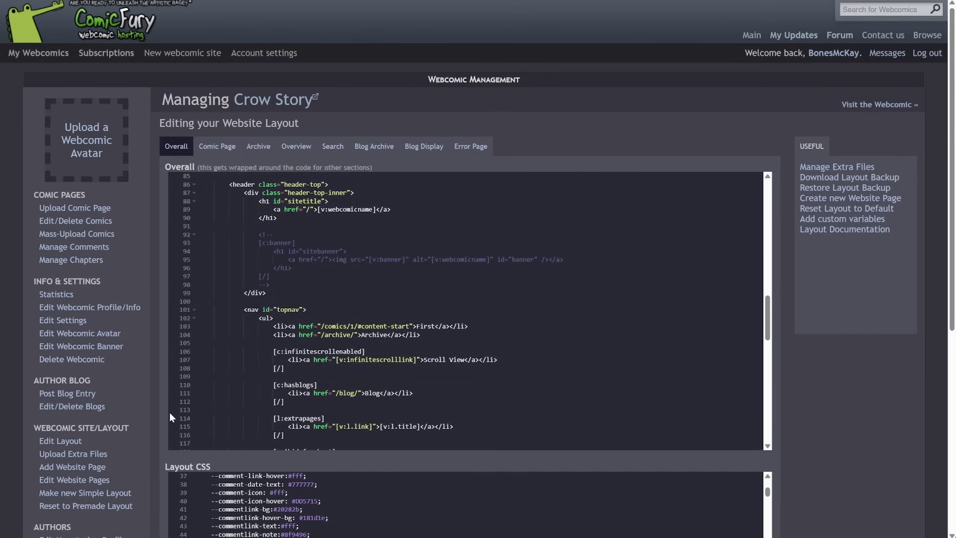
{"action": "scroll", "coordinate": [150, 395], "scroll_direction": "up", "scroll_amount": 8}
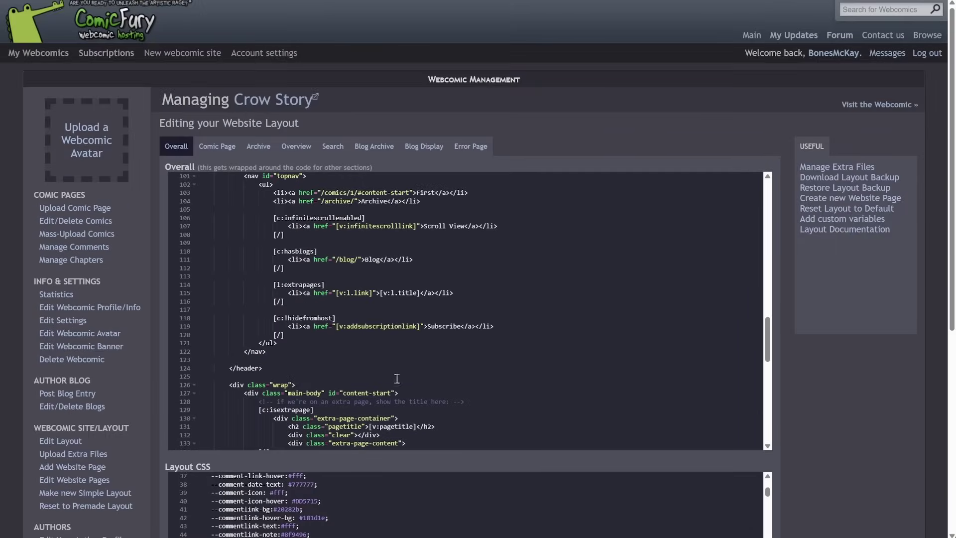
{"action": "scroll", "coordinate": [145, 403], "scroll_direction": "down", "scroll_amount": 4}
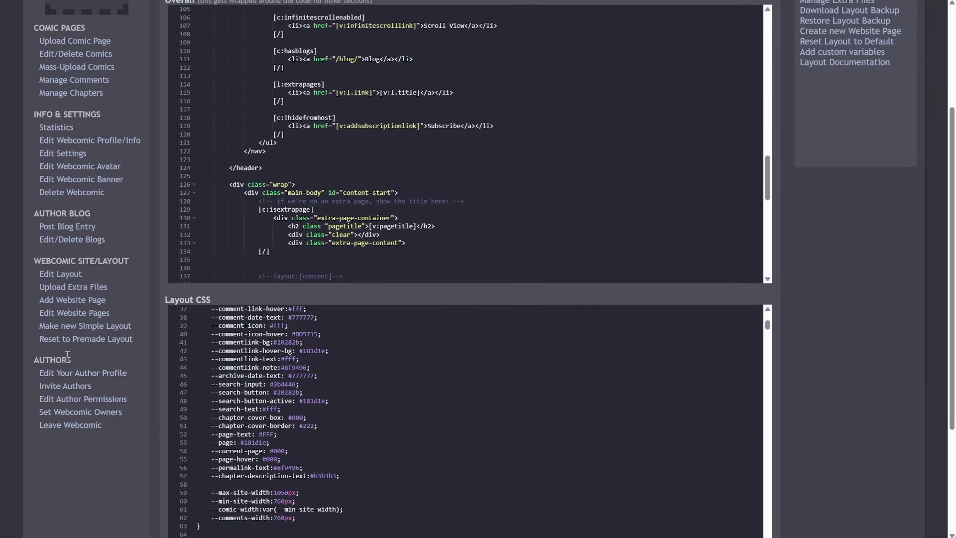
Open the Simple Layout Editor and review its background, border, font, link and box spacing settings.
{"action": "left_click", "coordinate": [102, 328]}
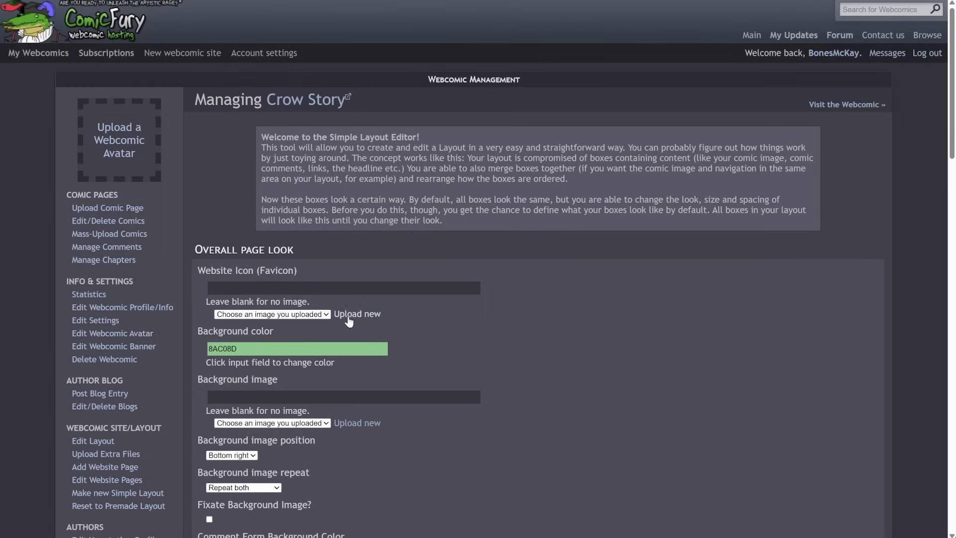
{"action": "scroll", "coordinate": [348, 318], "scroll_direction": "down", "scroll_amount": 6}
{"action": "scroll", "coordinate": [297, 374], "scroll_direction": "down", "scroll_amount": 7}
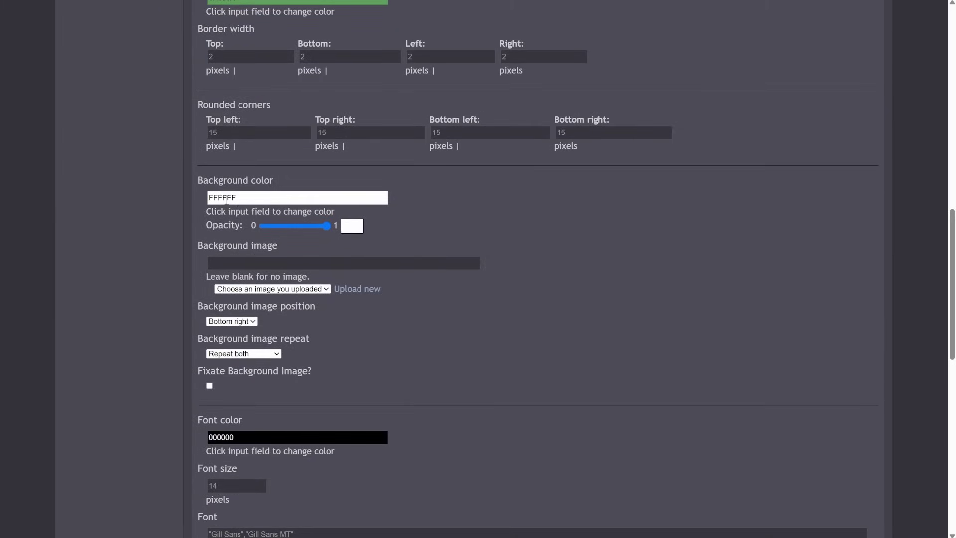
{"action": "scroll", "coordinate": [307, 289], "scroll_direction": "down", "scroll_amount": 4}
{"action": "scroll", "coordinate": [306, 286], "scroll_direction": "down", "scroll_amount": 2}
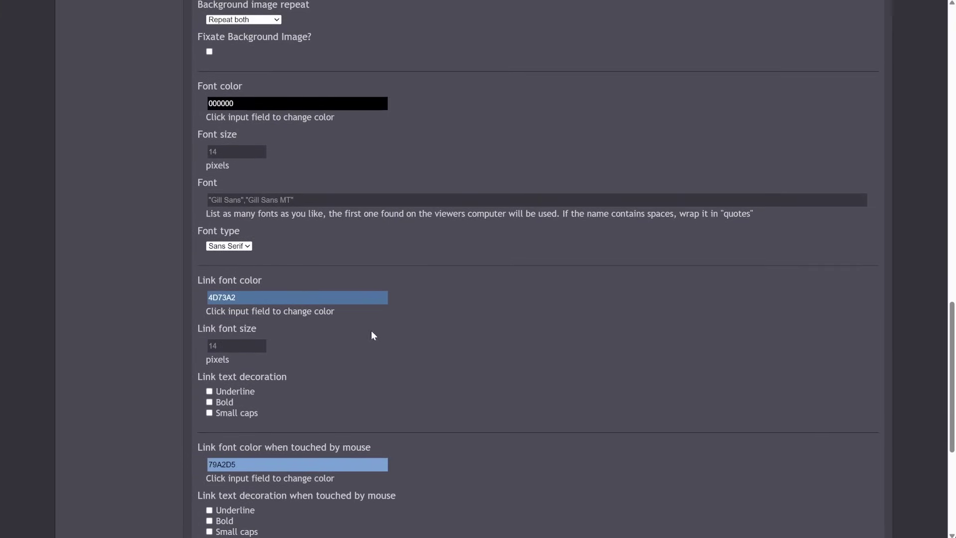
{"action": "scroll", "coordinate": [372, 318], "scroll_direction": "down", "scroll_amount": 5}
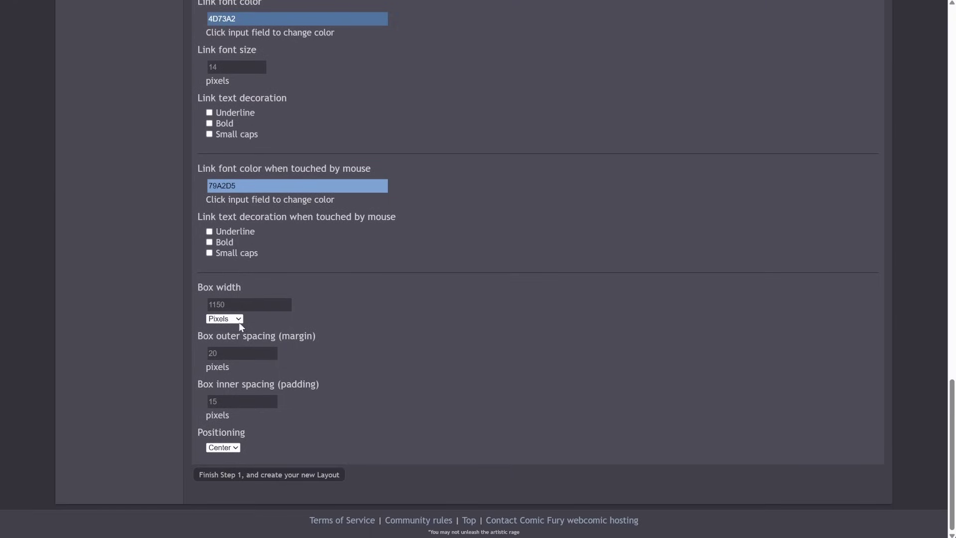
{"action": "scroll", "coordinate": [350, 396], "scroll_direction": "up", "scroll_amount": 7}
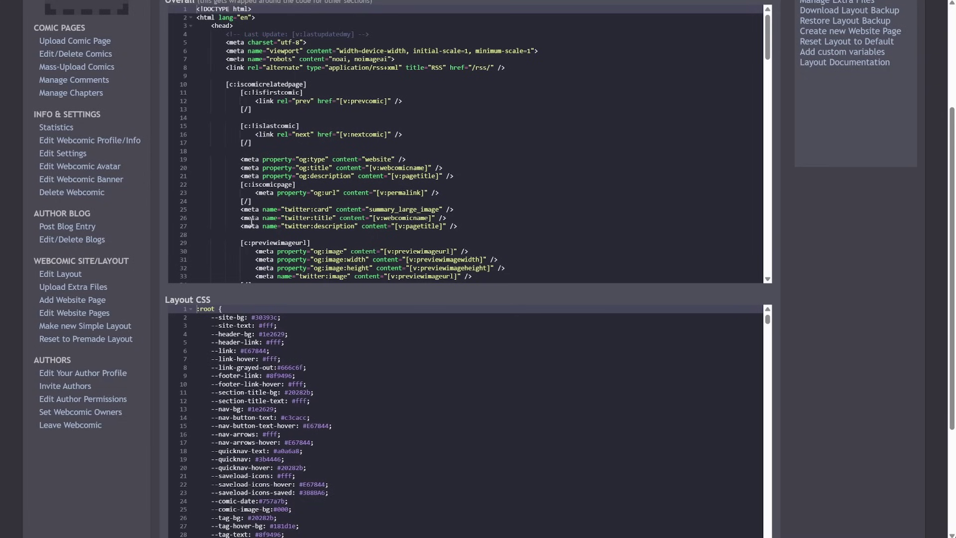
Return to the website layout code and look through its Layout CSS variables and the full Overall code.
{"action": "scroll", "coordinate": [189, 365], "scroll_direction": "down", "scroll_amount": 4}
{"action": "scroll", "coordinate": [155, 365], "scroll_direction": "down", "scroll_amount": 3}
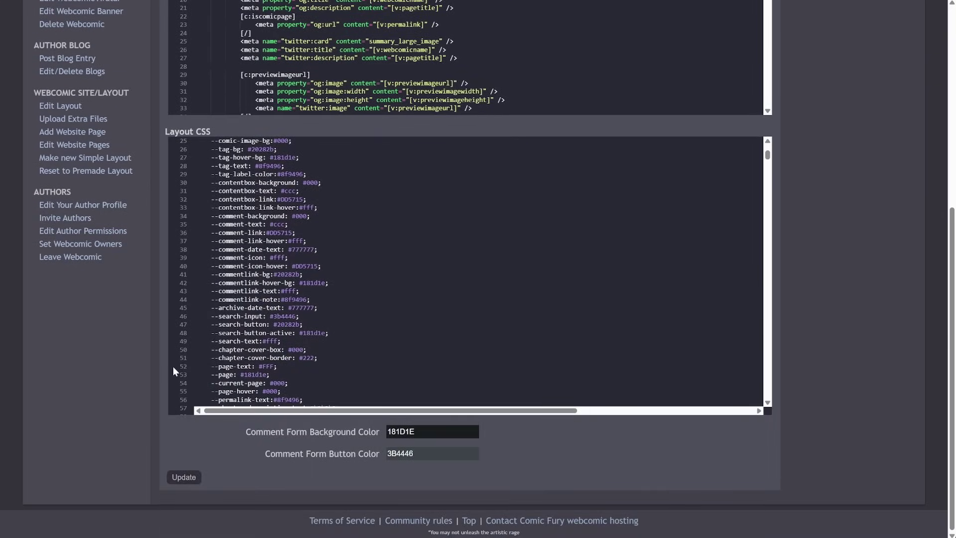
{"action": "scroll", "coordinate": [172, 366], "scroll_direction": "down", "scroll_amount": 4}
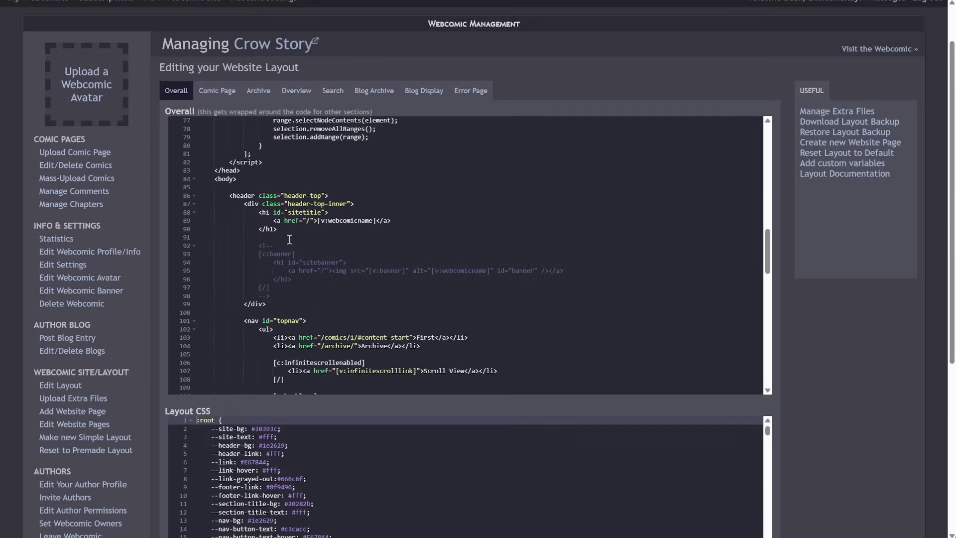
{"action": "scroll", "coordinate": [290, 239], "scroll_direction": "down", "scroll_amount": 10}
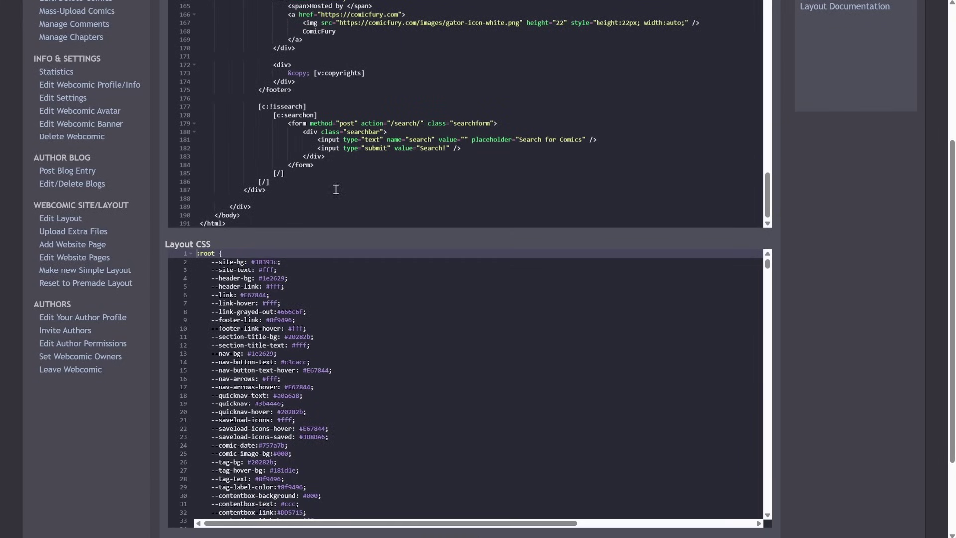
{"action": "scroll", "coordinate": [362, 210], "scroll_direction": "up", "scroll_amount": 10}
{"action": "scroll", "coordinate": [361, 211], "scroll_direction": "up", "scroll_amount": 12}
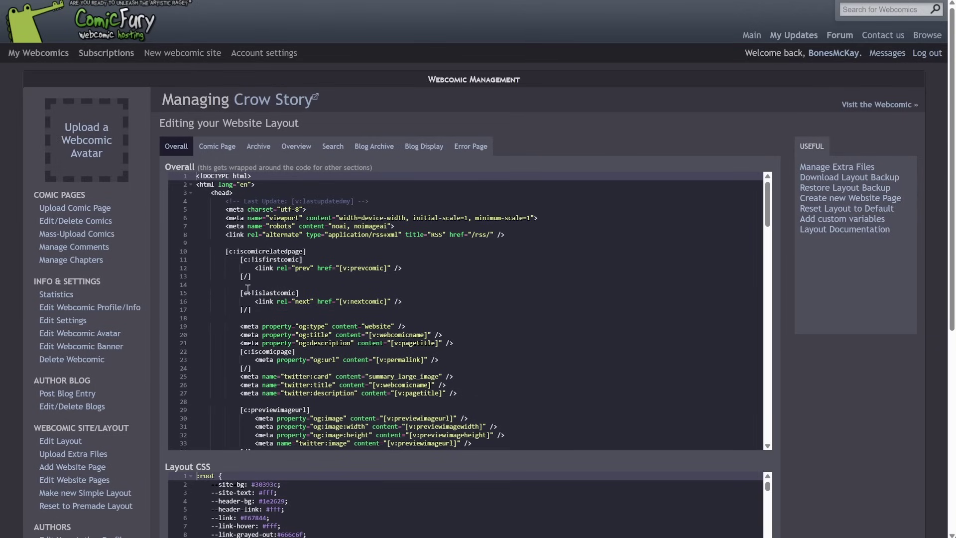
{"action": "scroll", "coordinate": [185, 294], "scroll_direction": "down", "scroll_amount": 2}
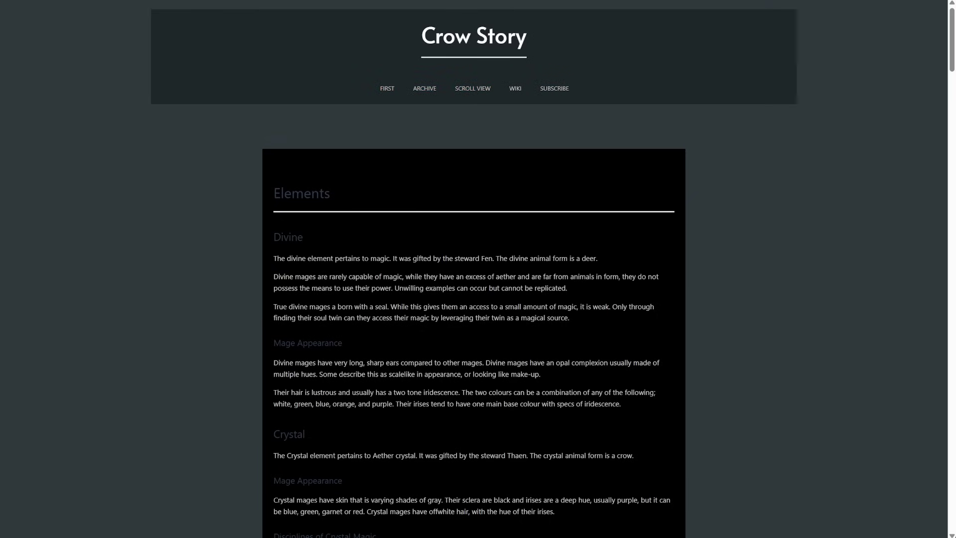
Compare the published Magic page with the extra-page container section of the Overall layout code.
{"action": "key", "text": "ctrl+Tab"}
{"action": "scroll", "coordinate": [323, 302], "scroll_direction": "down", "scroll_amount": 20}
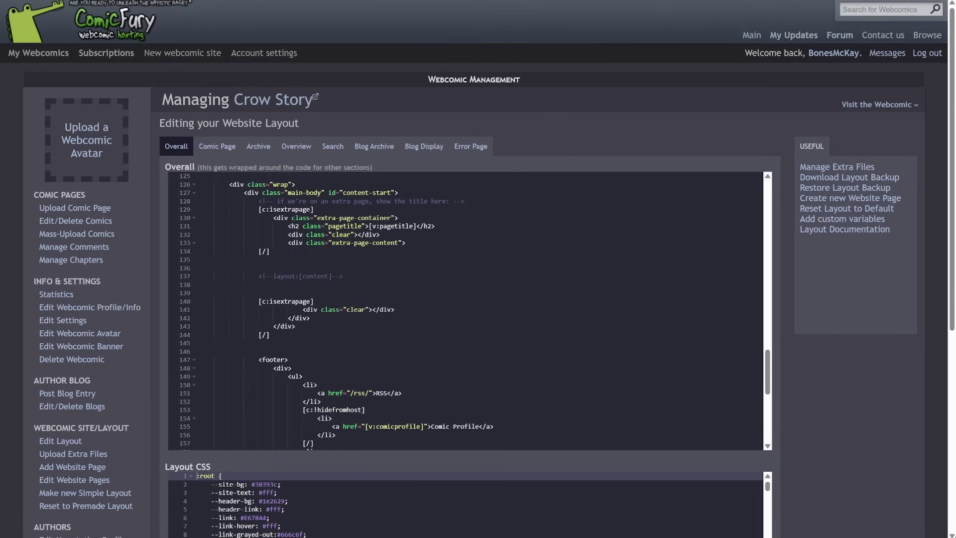
{"action": "key", "text": "ctrl+Tab"}
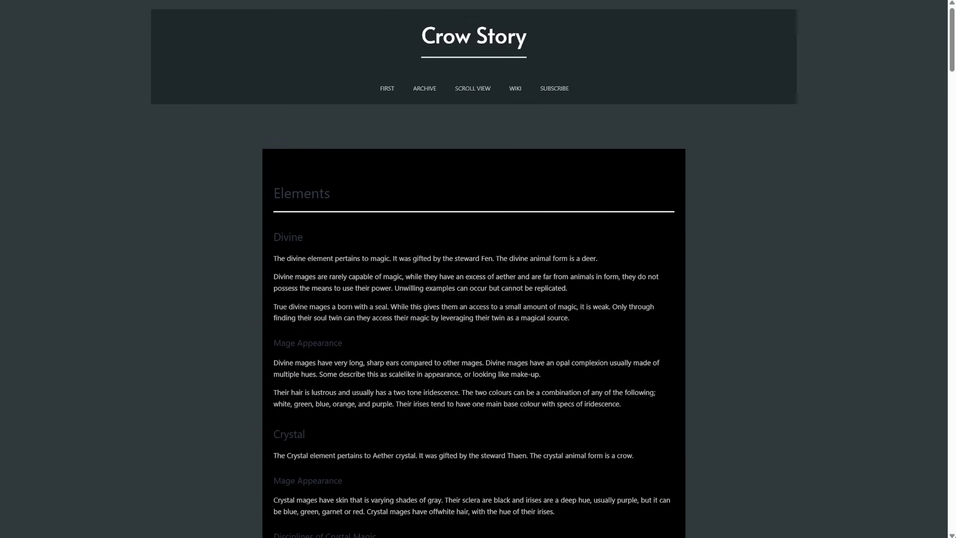
{"action": "key", "text": "ctrl+shift+Tab"}
Look through the Layout CSS, from the root colour variables to the shared rule for h1 to h5 headings.
{"action": "scroll", "coordinate": [163, 382], "scroll_direction": "down", "scroll_amount": 5}
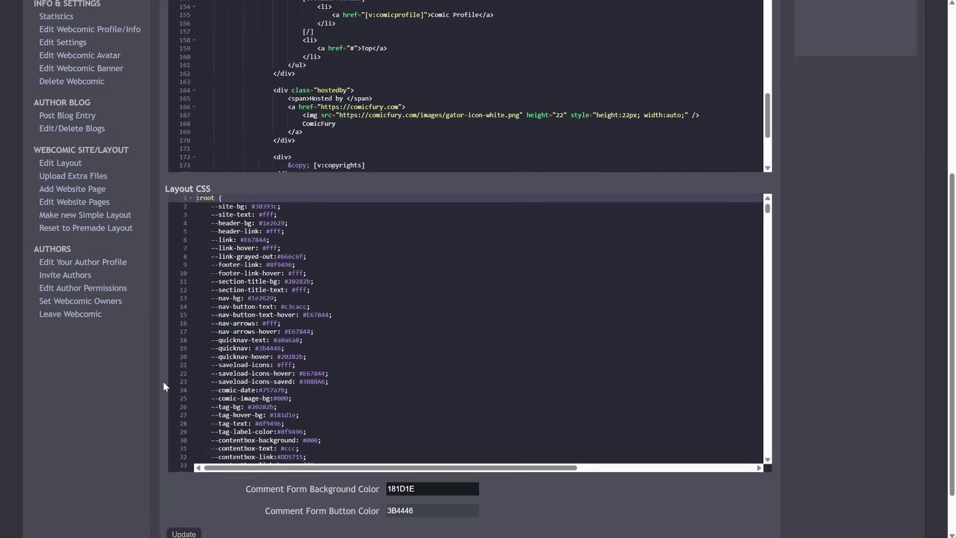
{"action": "scroll", "coordinate": [329, 254], "scroll_direction": "down", "scroll_amount": 6}
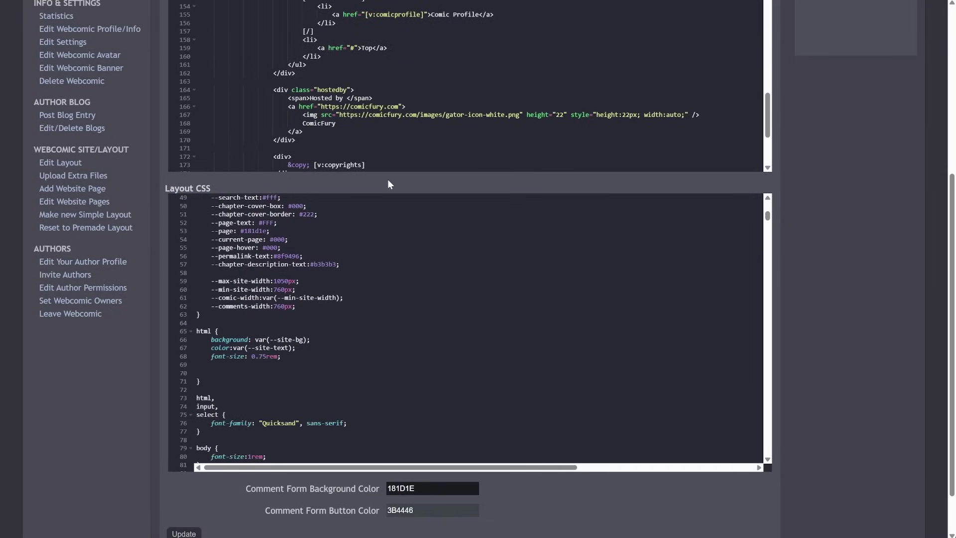
{"action": "scroll", "coordinate": [388, 182], "scroll_direction": "up", "scroll_amount": 3}
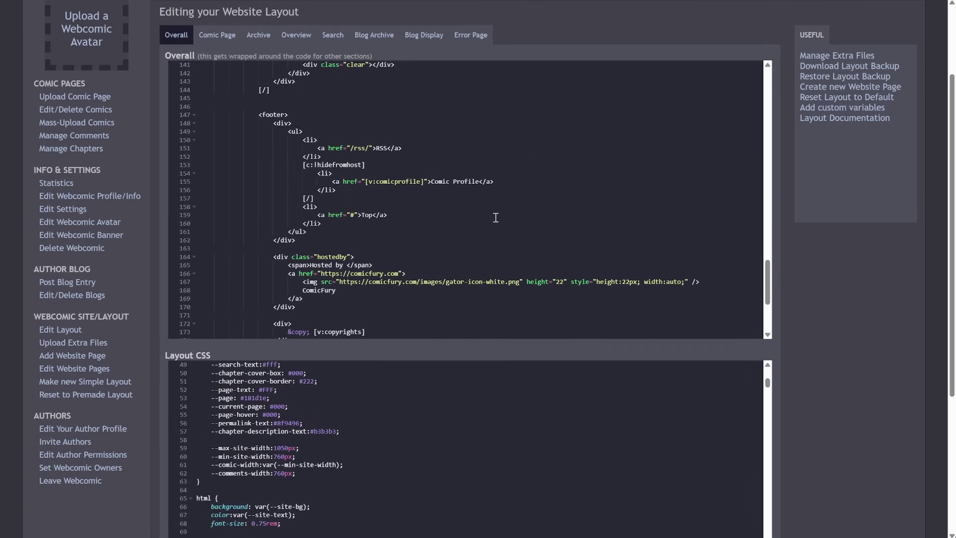
{"action": "scroll", "coordinate": [475, 293], "scroll_direction": "down", "scroll_amount": 4}
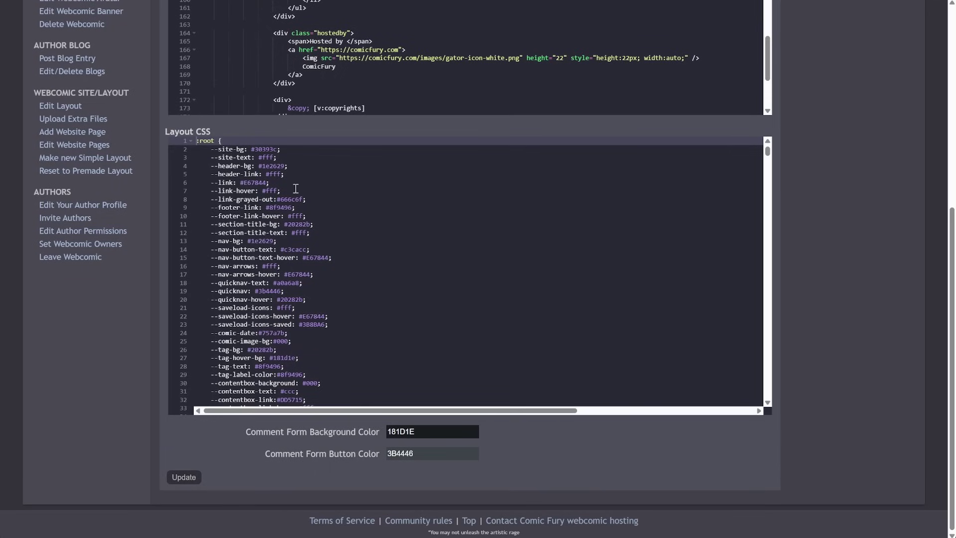
{"action": "scroll", "coordinate": [307, 274], "scroll_direction": "down", "scroll_amount": 6}
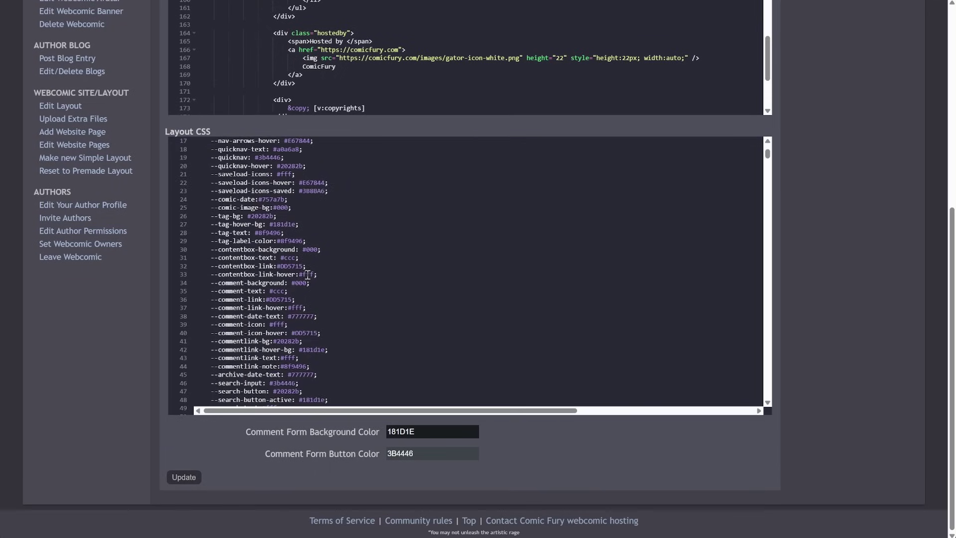
{"action": "scroll", "coordinate": [307, 274], "scroll_direction": "down", "scroll_amount": 3}
{"action": "scroll", "coordinate": [254, 308], "scroll_direction": "down", "scroll_amount": 2}
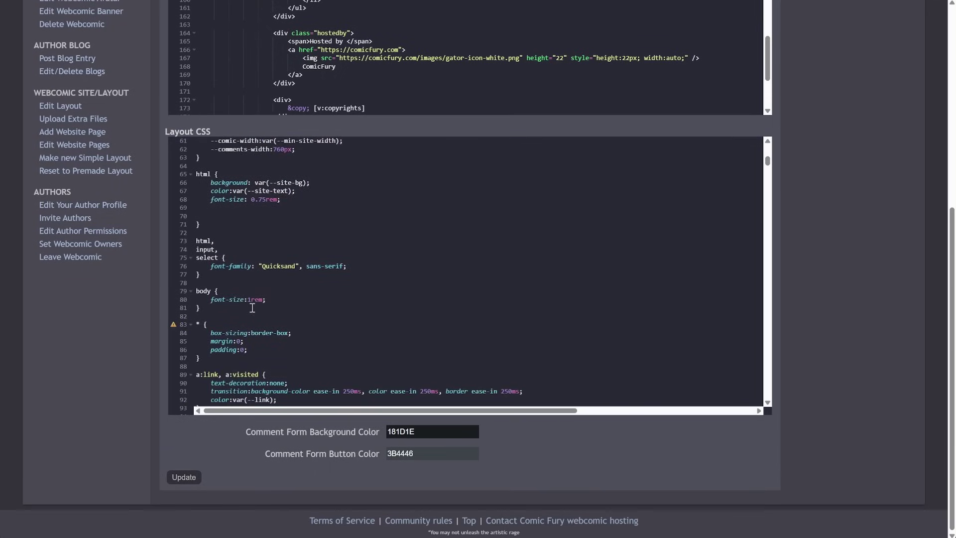
{"action": "scroll", "coordinate": [343, 349], "scroll_direction": "down", "scroll_amount": 3}
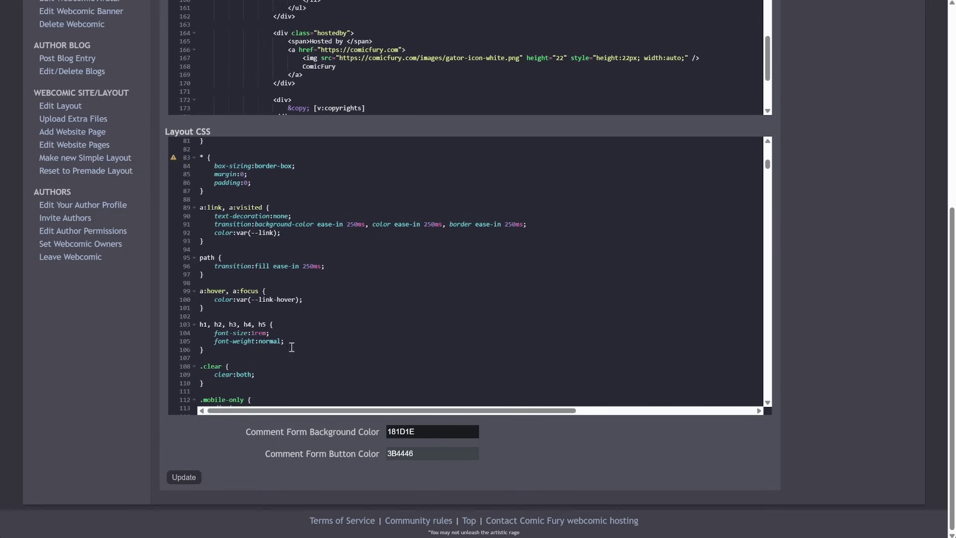
{"action": "scroll", "coordinate": [185, 338], "scroll_direction": "down", "scroll_amount": 2}
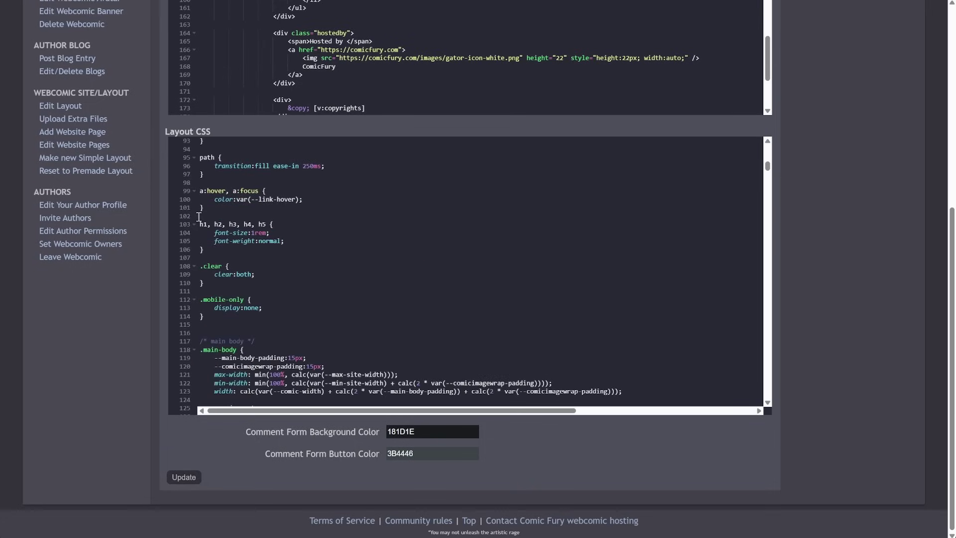
Examine the h1 to h5 selector with its font-size and font-weight lines, check the rules below, and place the cursor after h1.
{"action": "left_click_drag", "start_coordinate": [200, 225], "coordinate": [273, 225]}
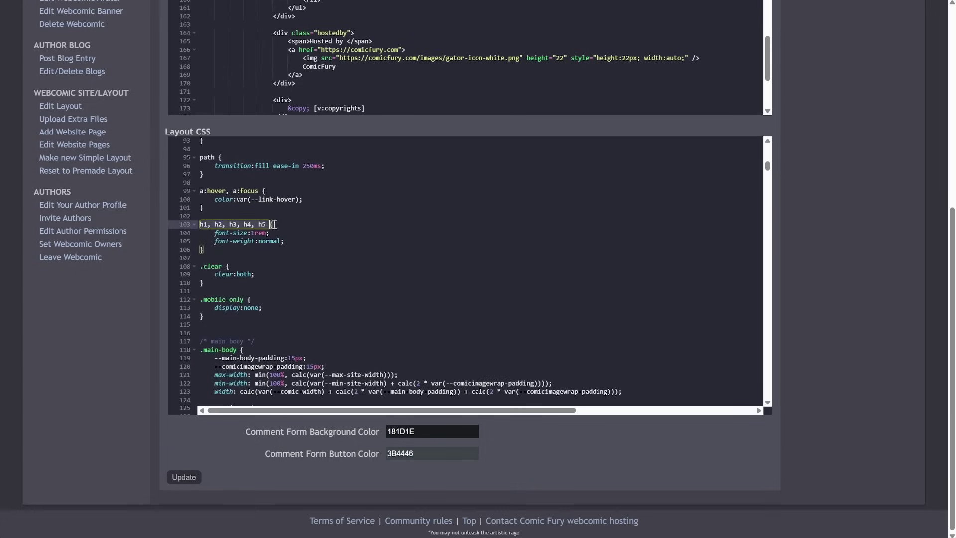
{"action": "left_click", "coordinate": [241, 233]}
{"action": "left_click_drag", "start_coordinate": [211, 233], "coordinate": [286, 240]}
{"action": "left_click", "coordinate": [283, 291]}
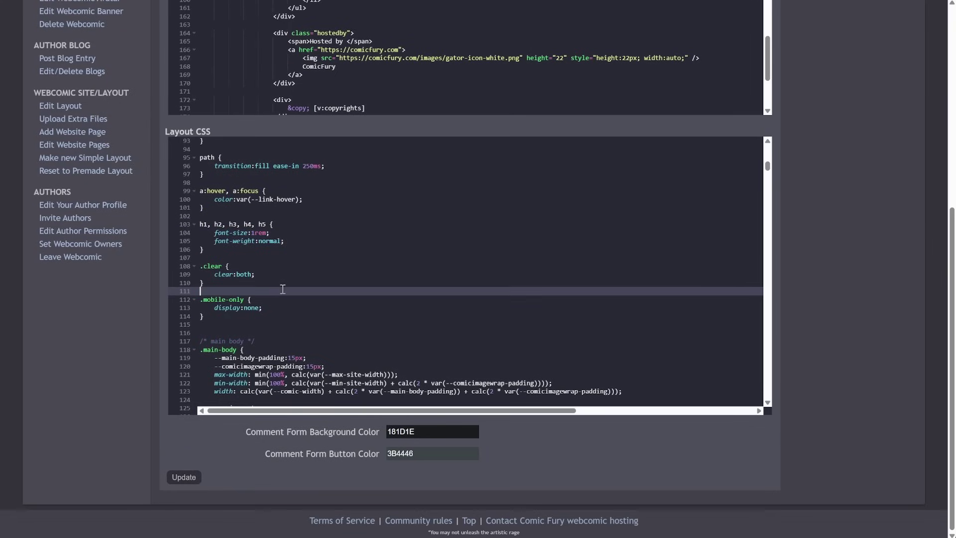
{"action": "scroll", "coordinate": [237, 324], "scroll_direction": "down", "scroll_amount": 3}
{"action": "scroll", "coordinate": [244, 320], "scroll_direction": "down", "scroll_amount": 4}
{"action": "scroll", "coordinate": [245, 320], "scroll_direction": "up", "scroll_amount": 8}
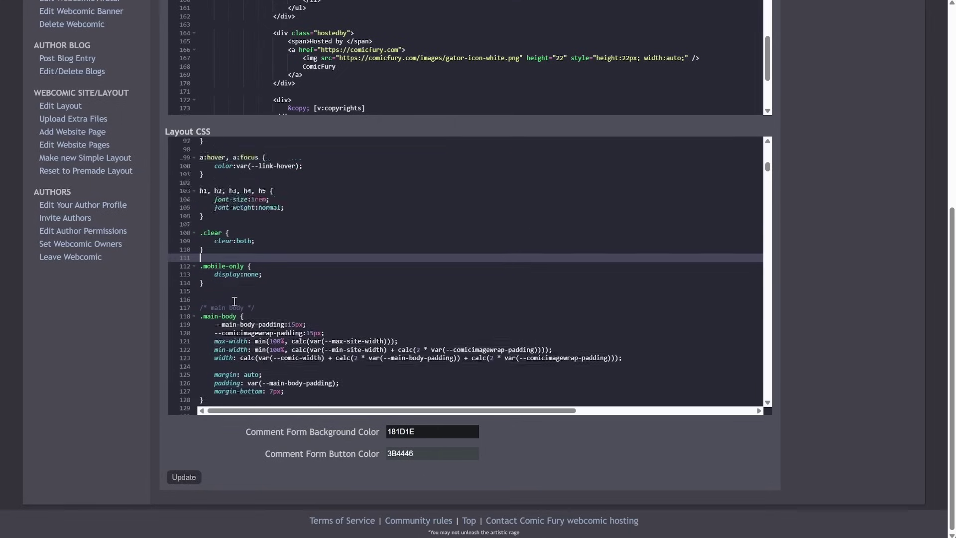
{"action": "left_click", "coordinate": [207, 257]}
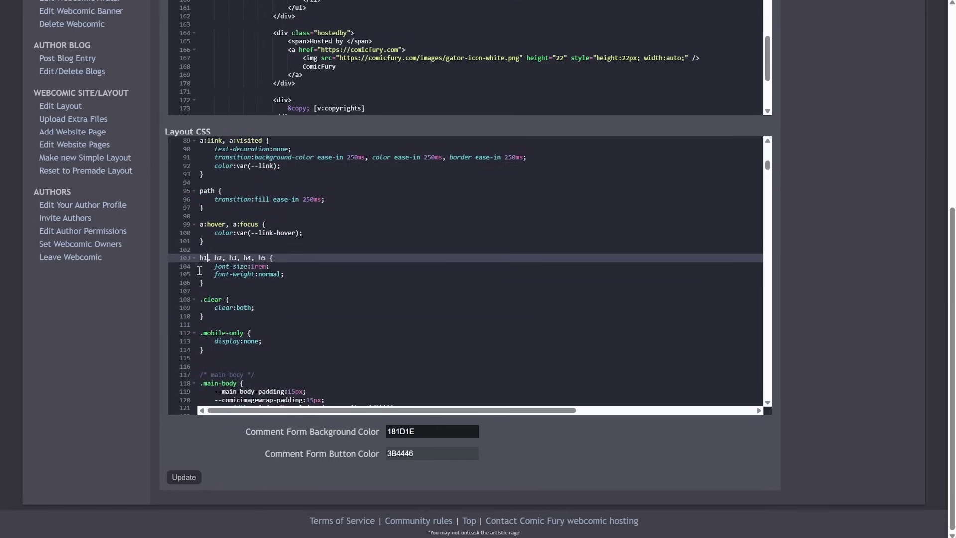
Look through the Layout CSS below the h1 to h5 rule, covering the header, navigation, footer and all-pages title rules.
{"action": "scroll", "coordinate": [236, 294], "scroll_direction": "down", "scroll_amount": 6}
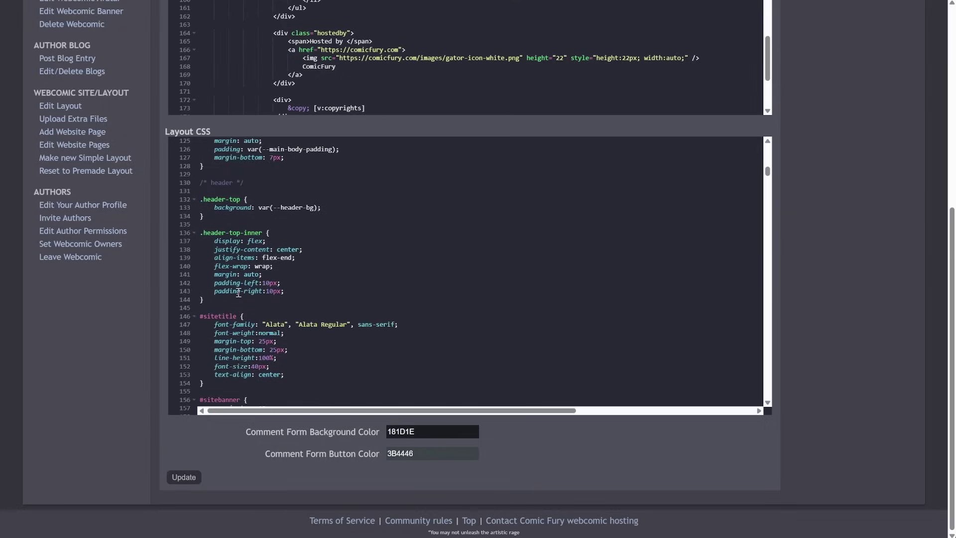
{"action": "scroll", "coordinate": [238, 292], "scroll_direction": "down", "scroll_amount": 6}
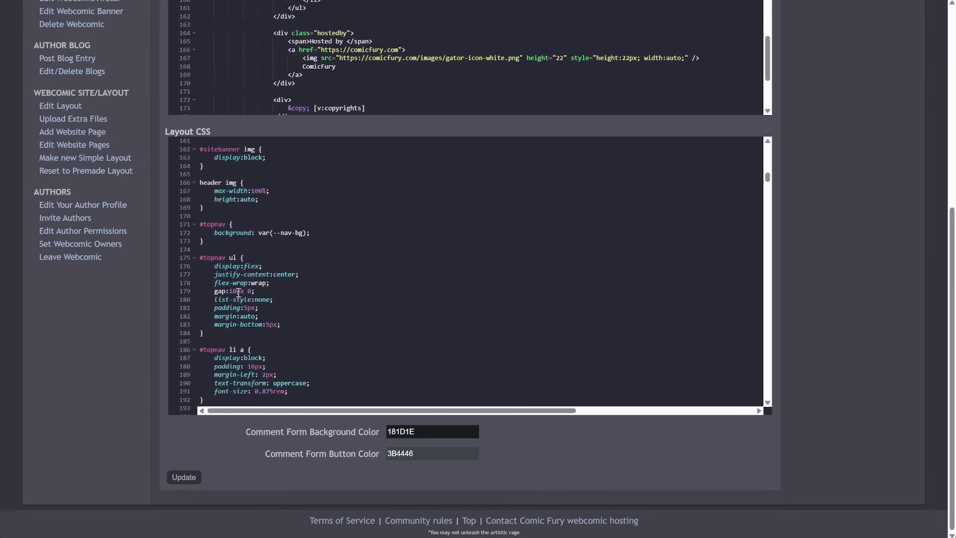
{"action": "scroll", "coordinate": [238, 293], "scroll_direction": "down", "scroll_amount": 8}
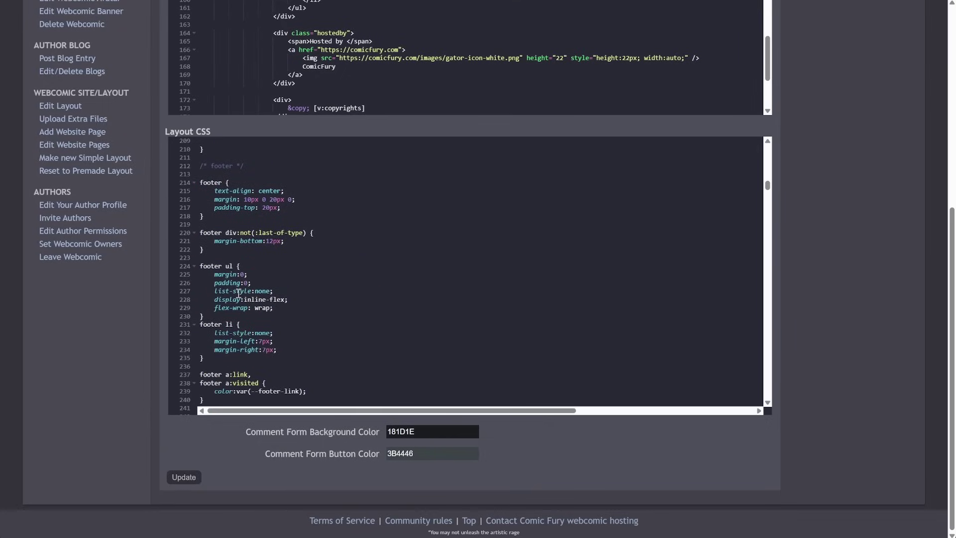
{"action": "scroll", "coordinate": [238, 294], "scroll_direction": "down", "scroll_amount": 8}
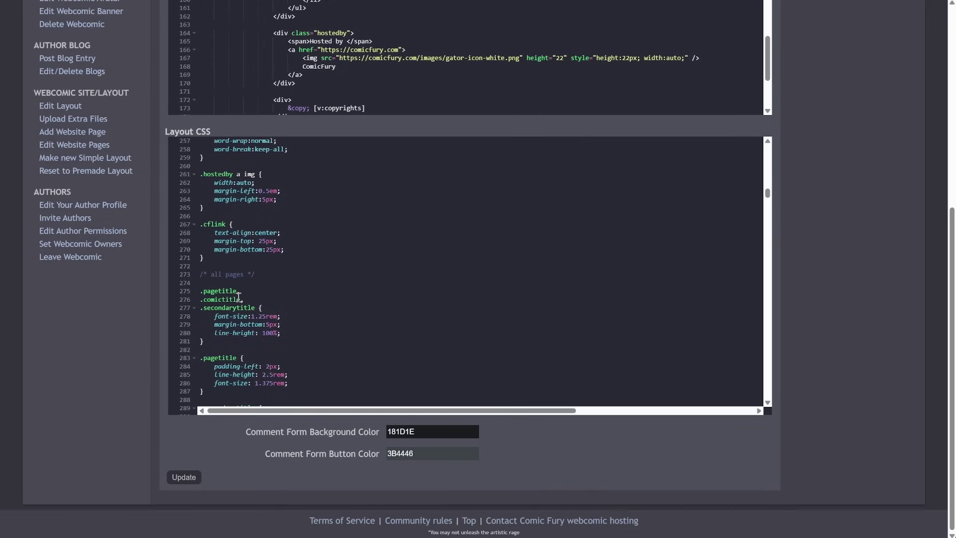
{"action": "scroll", "coordinate": [239, 296], "scroll_direction": "down", "scroll_amount": 9}
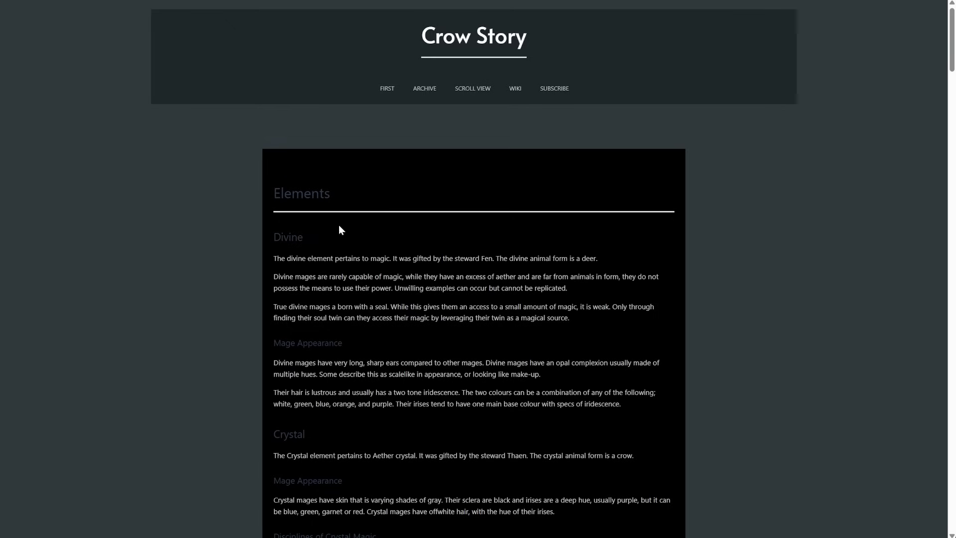
Compare the heading levels on the published Elements page by highlighting the Elements title and the Divine and Mage Appearance headings.
{"action": "left_click_drag", "start_coordinate": [347, 187], "coordinate": [266, 198]}
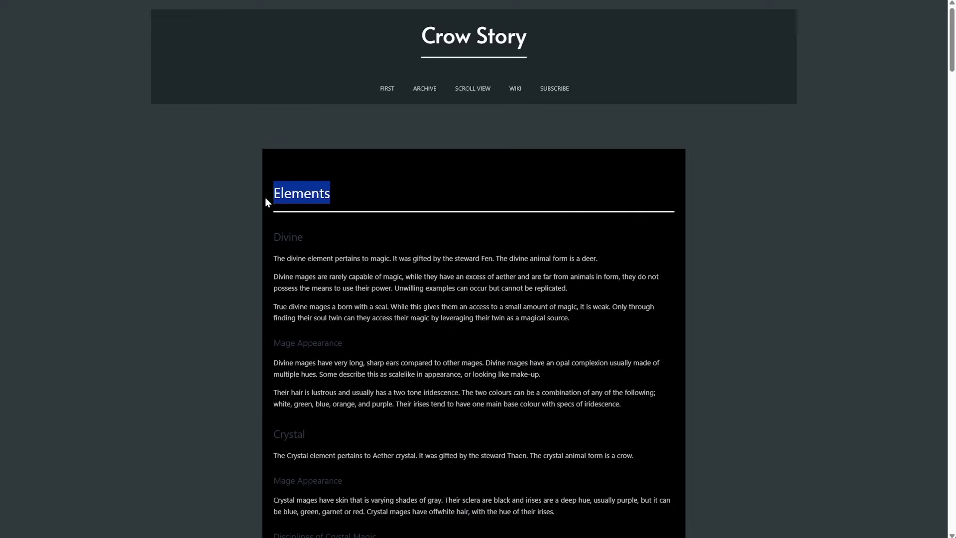
{"action": "left_click", "coordinate": [240, 227]}
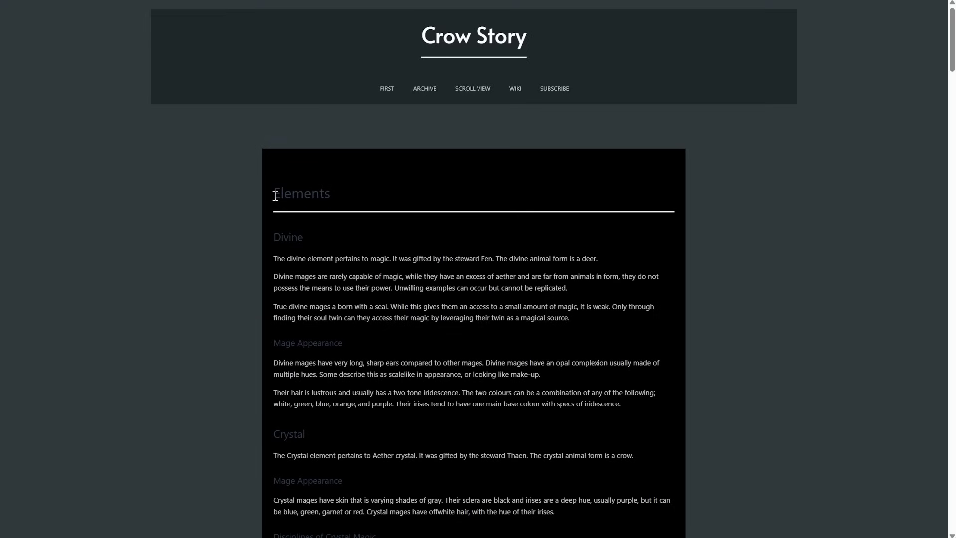
{"action": "left_click_drag", "start_coordinate": [275, 195], "coordinate": [354, 193]}
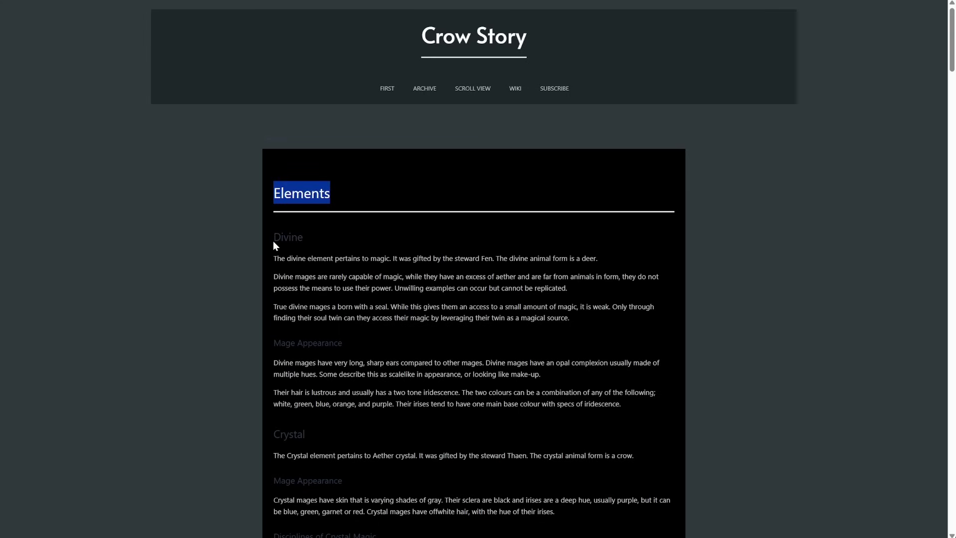
{"action": "left_click_drag", "start_coordinate": [272, 240], "coordinate": [313, 242]}
{"action": "left_click", "coordinate": [314, 242]}
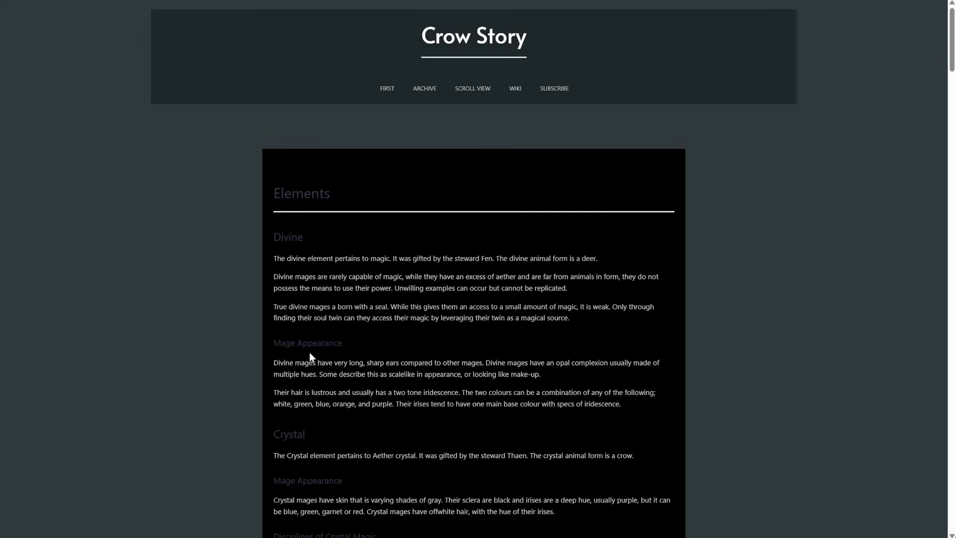
{"action": "left_click_drag", "start_coordinate": [271, 345], "coordinate": [360, 347]}
Look through the Crystal section and highlight the Arcane heading that follows it.
{"action": "scroll", "coordinate": [375, 351], "scroll_direction": "down", "scroll_amount": 4}
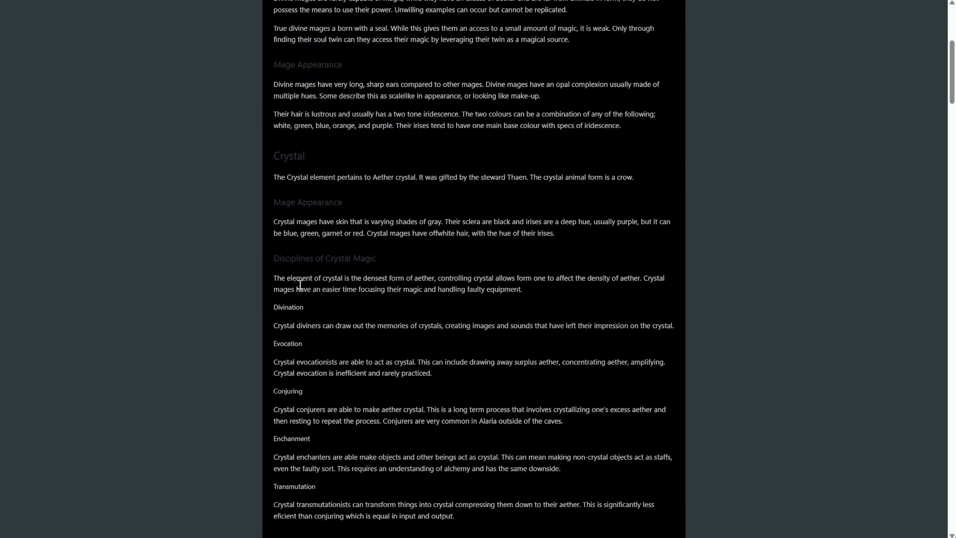
{"action": "scroll", "coordinate": [320, 378], "scroll_direction": "down", "scroll_amount": 5}
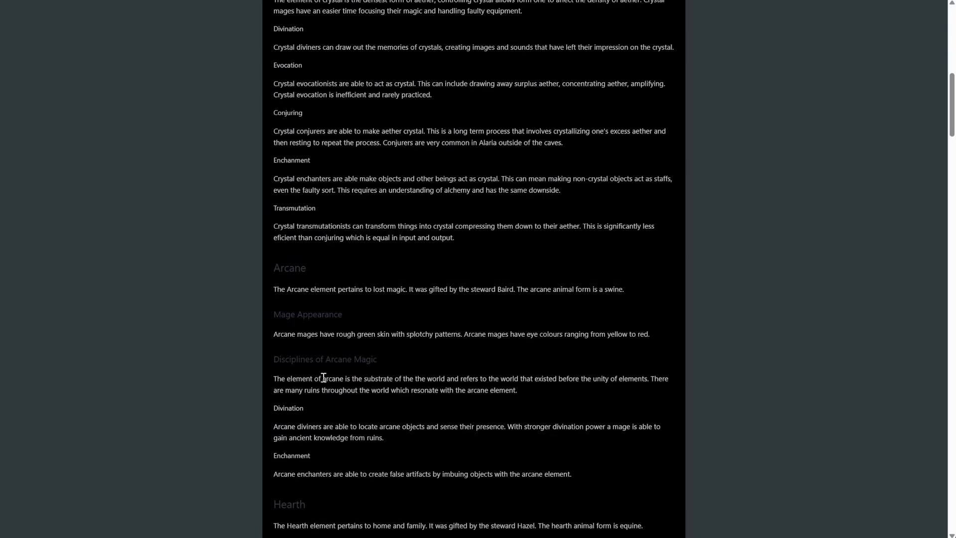
{"action": "left_click_drag", "start_coordinate": [277, 269], "coordinate": [355, 267]}
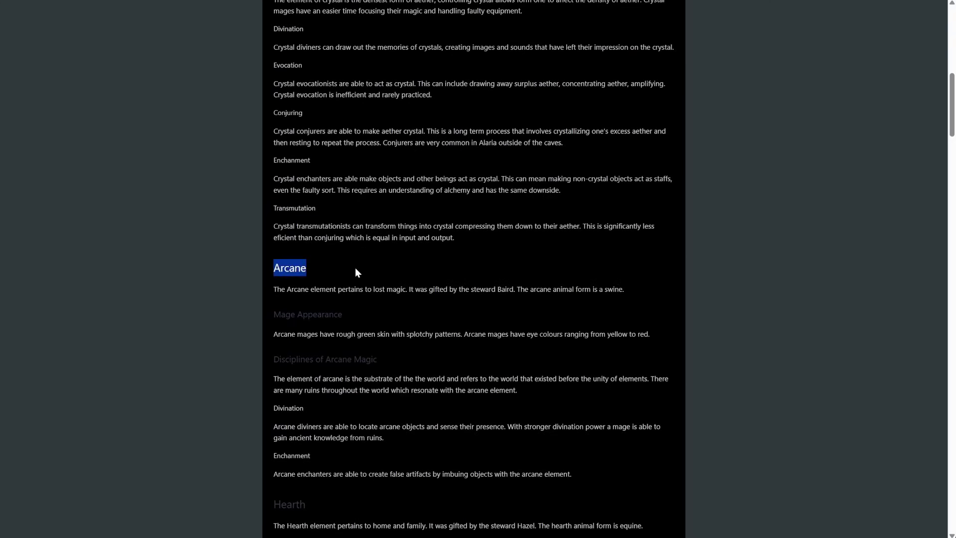
{"action": "left_click", "coordinate": [355, 267]}
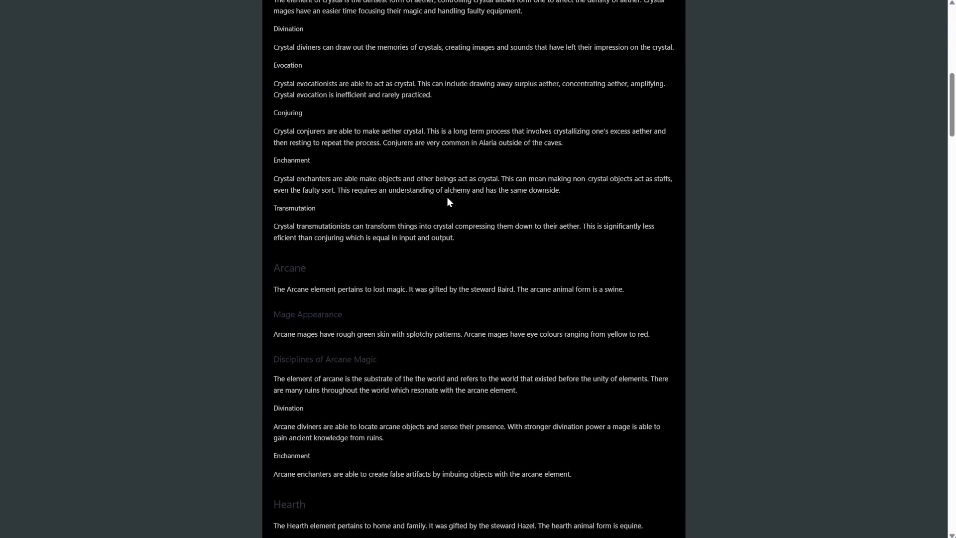
Examine the discipline subheadings in the Hearth section, highlighting Enchanment and Transmutation.
{"action": "scroll", "coordinate": [614, 331], "scroll_direction": "down", "scroll_amount": 10}
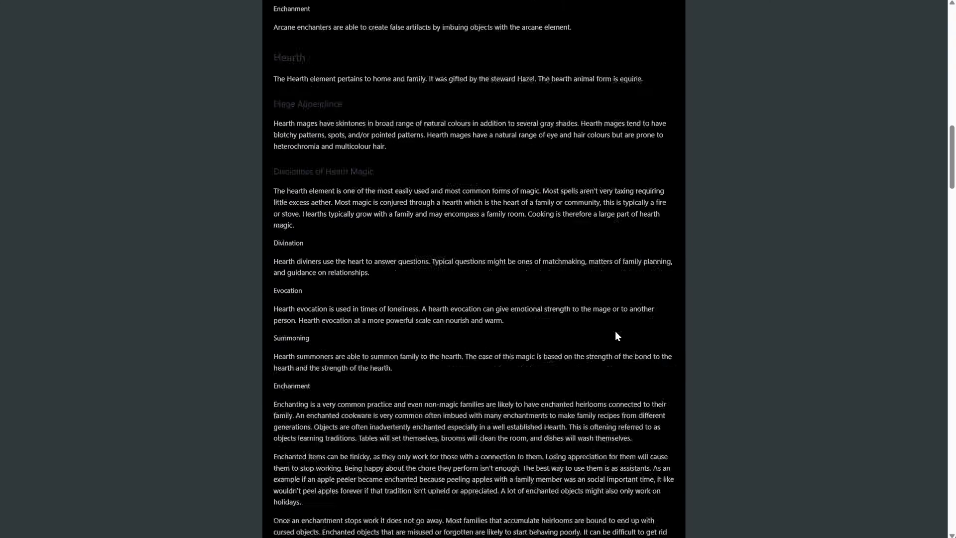
{"action": "scroll", "coordinate": [616, 331], "scroll_direction": "down", "scroll_amount": 1}
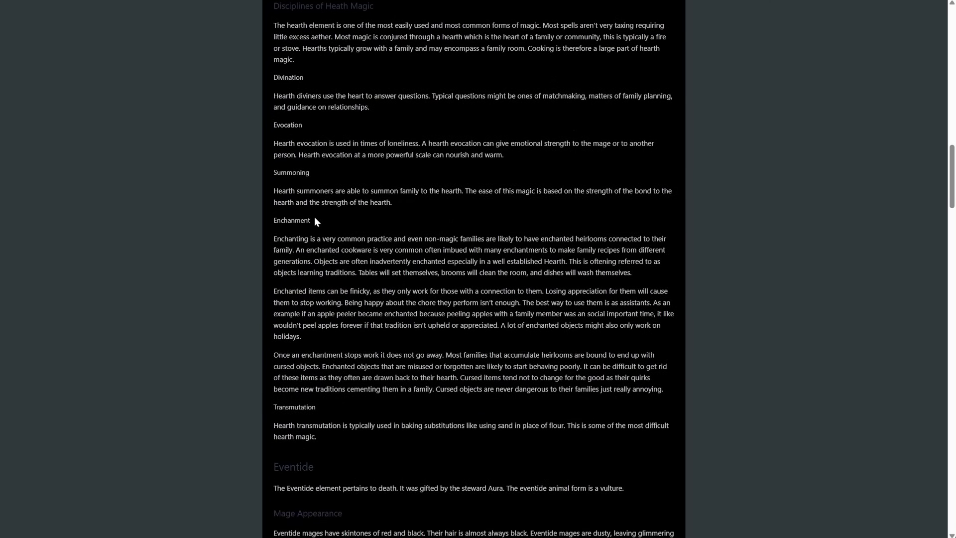
{"action": "left_click", "coordinate": [326, 233]}
{"action": "scroll", "coordinate": [325, 286], "scroll_direction": "up", "scroll_amount": 2}
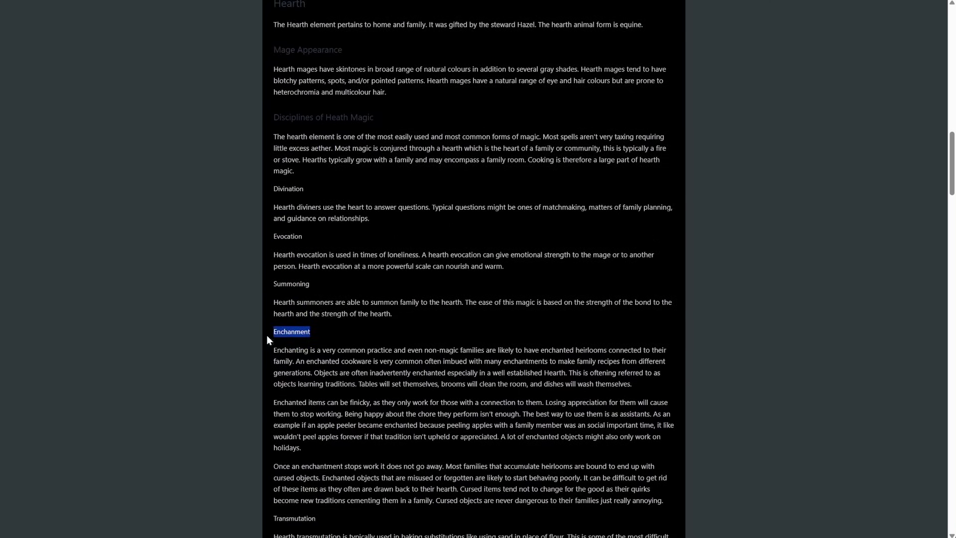
{"action": "left_click", "coordinate": [305, 336]}
{"action": "scroll", "coordinate": [279, 373], "scroll_direction": "down", "scroll_amount": 3}
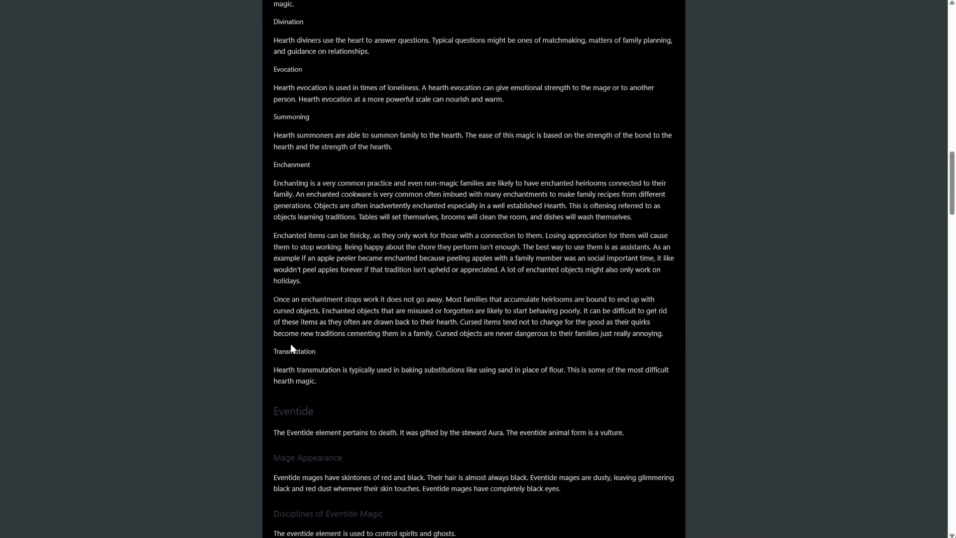
{"action": "left_click_drag", "start_coordinate": [273, 352], "coordinate": [339, 353]}
{"action": "left_click", "coordinate": [338, 353]}
Skim the remaining element sections down to Rift at the page's end and return to the Elements title.
{"action": "scroll", "coordinate": [374, 432], "scroll_direction": "down", "scroll_amount": 20}
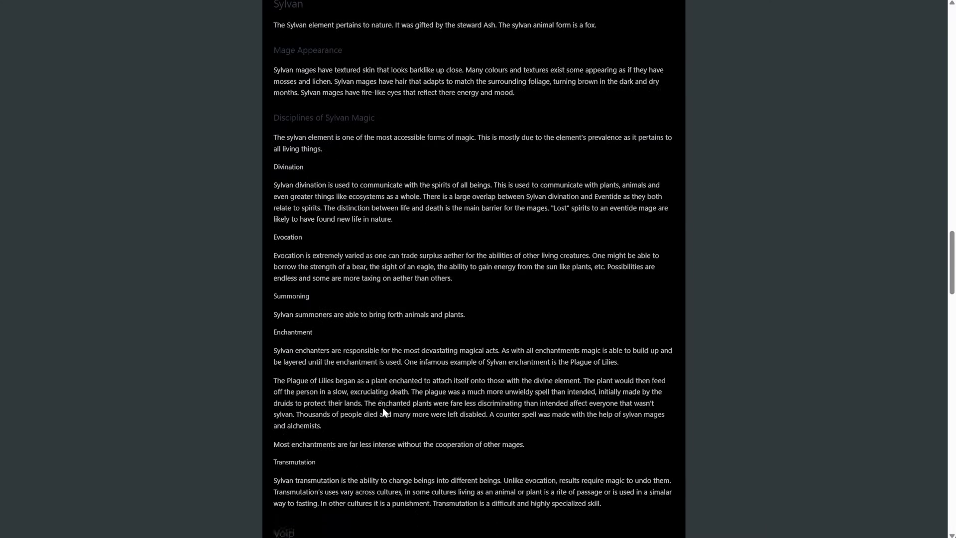
{"action": "scroll", "coordinate": [383, 409], "scroll_direction": "down", "scroll_amount": 15}
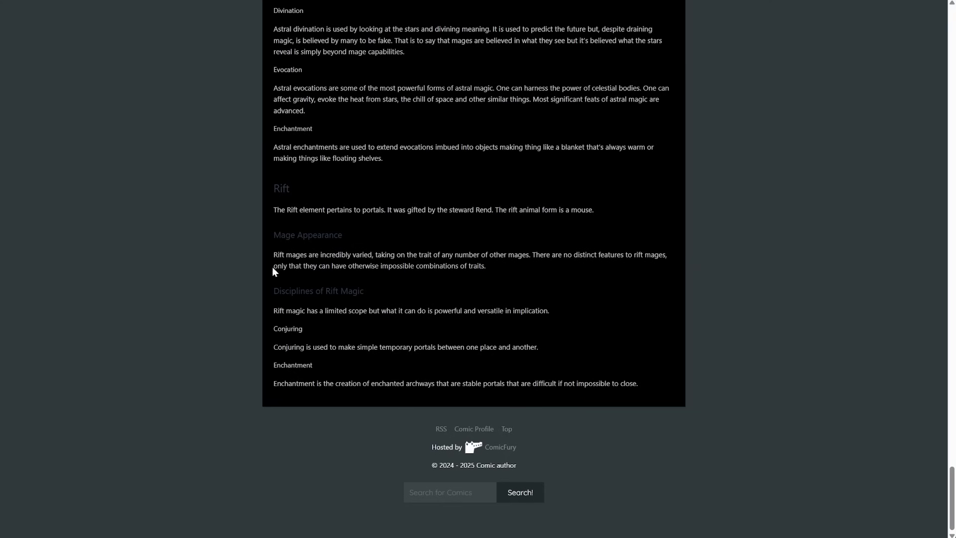
{"action": "scroll", "coordinate": [258, 431], "scroll_direction": "up", "scroll_amount": 20}
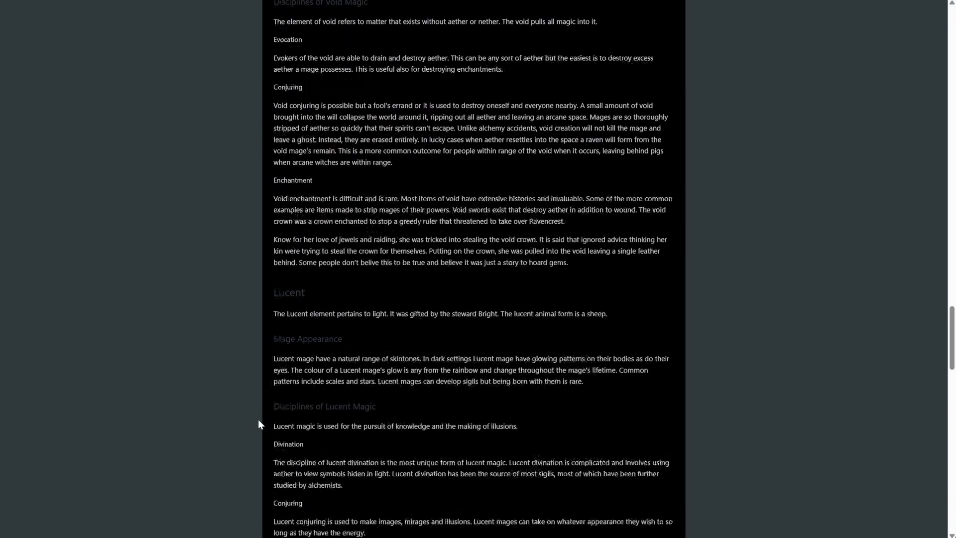
{"action": "scroll", "coordinate": [250, 403], "scroll_direction": "up", "scroll_amount": 20}
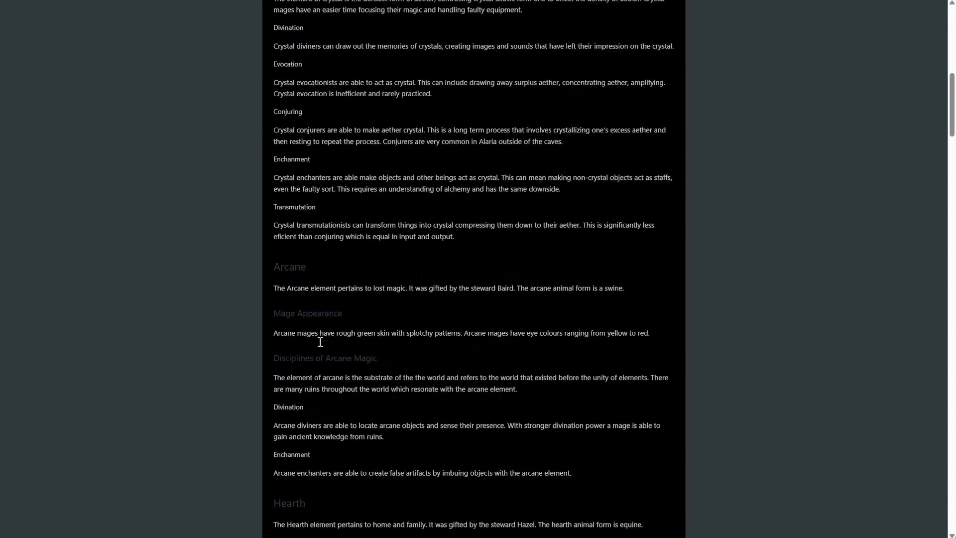
{"action": "scroll", "coordinate": [320, 342], "scroll_direction": "up", "scroll_amount": 1}
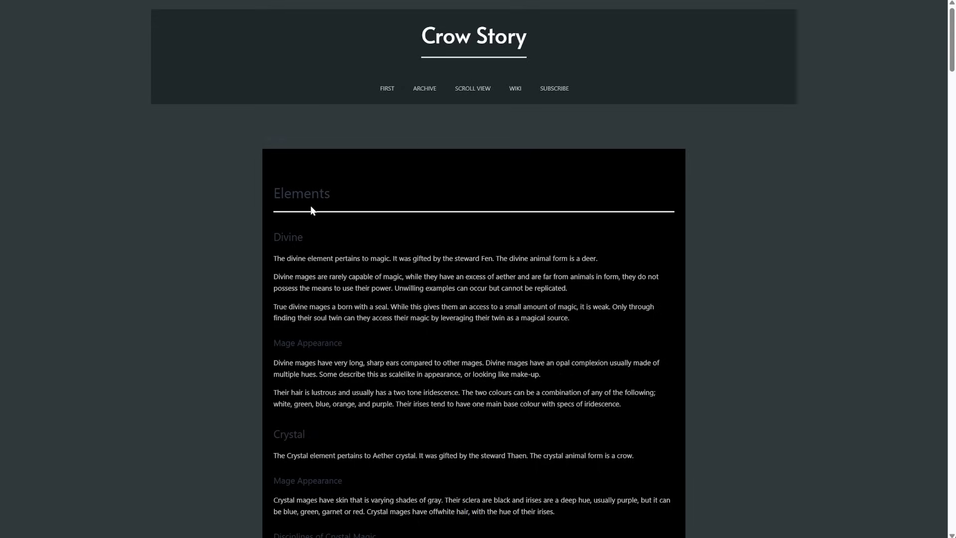
Check the comic's First page, and open the Elements article from the Wiki index of articles.
{"action": "left_click", "coordinate": [387, 90]}
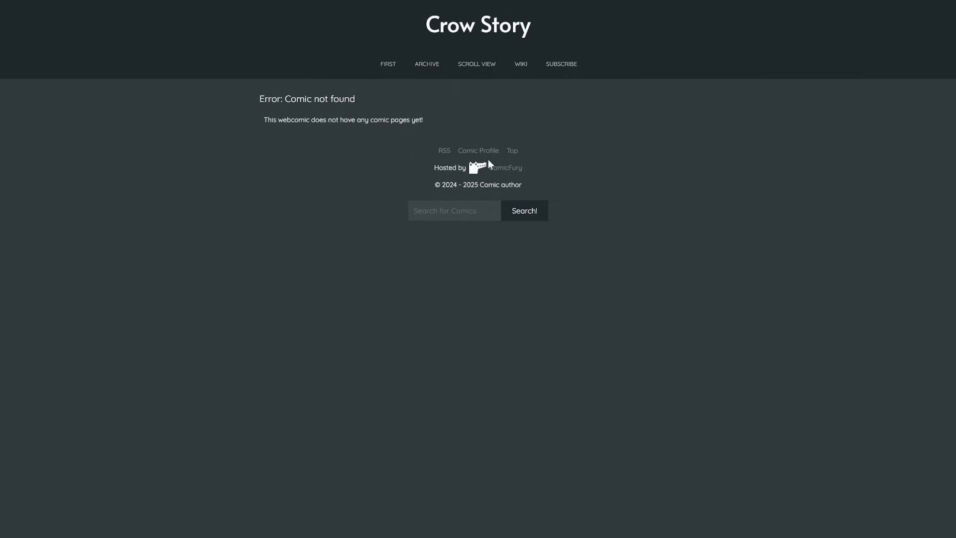
{"action": "left_click", "coordinate": [518, 65]}
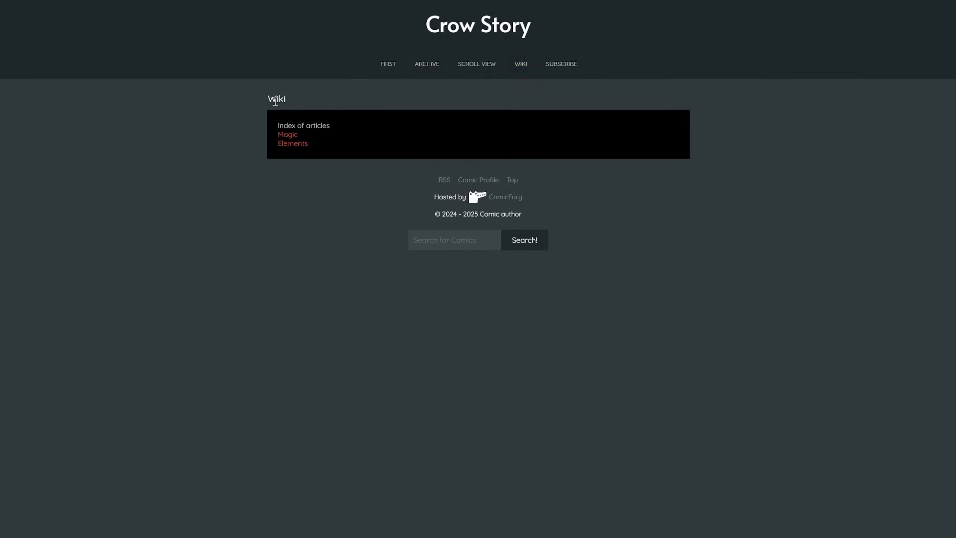
{"action": "left_click", "coordinate": [292, 143]}
Review the full length of the Elements article, from the Crystal disciplines down to the Rift section and site footer.
{"action": "scroll", "coordinate": [348, 270], "scroll_direction": "down", "scroll_amount": 10}
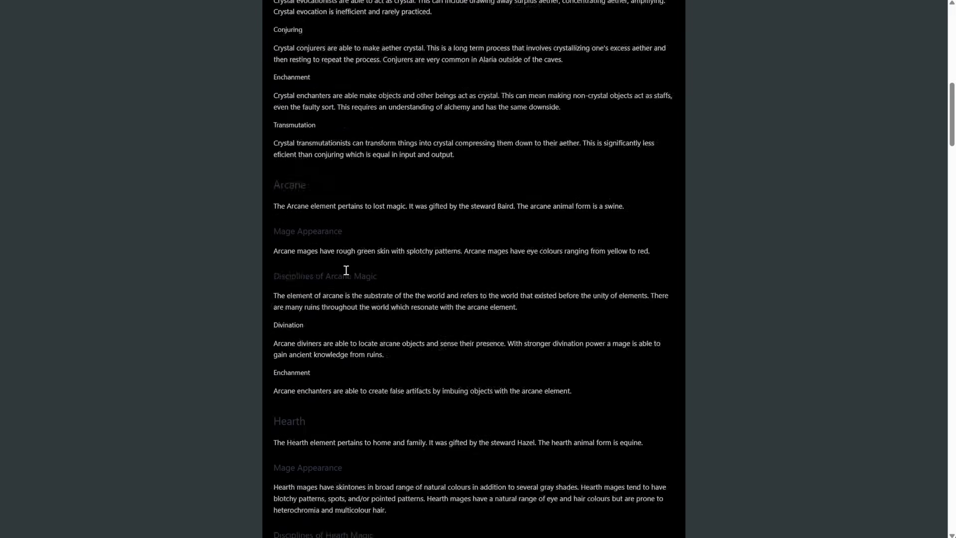
{"action": "scroll", "coordinate": [346, 271], "scroll_direction": "down", "scroll_amount": 20}
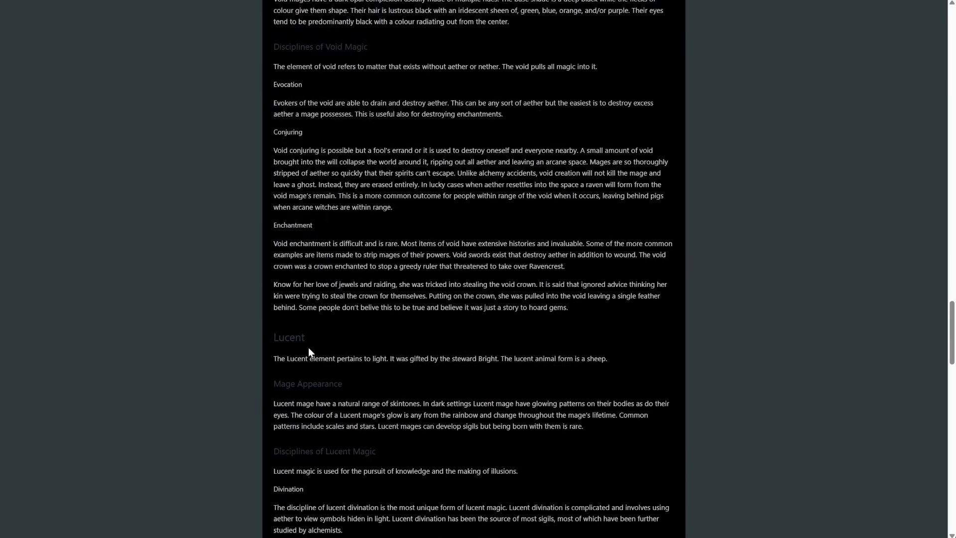
{"action": "scroll", "coordinate": [489, 313], "scroll_direction": "down", "scroll_amount": 20}
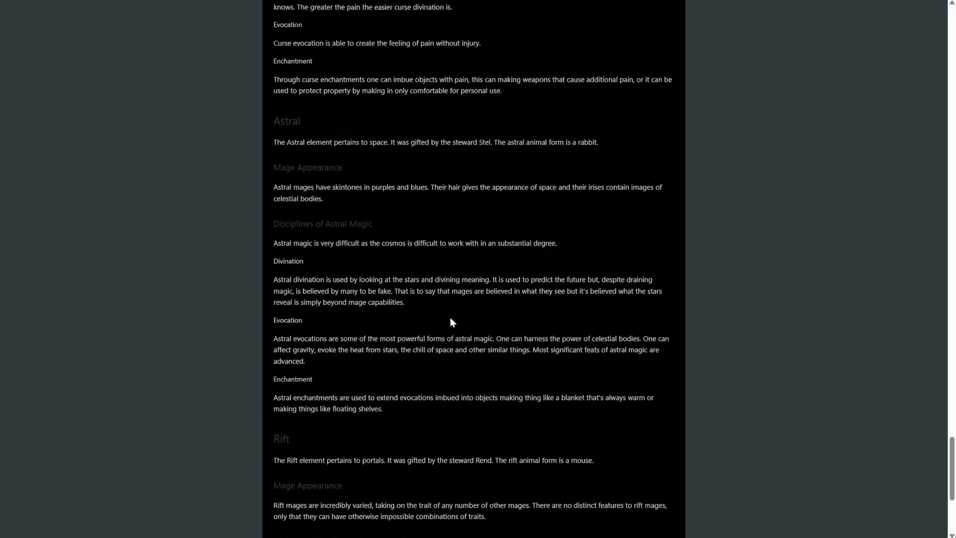
{"action": "scroll", "coordinate": [452, 322], "scroll_direction": "down", "scroll_amount": 5}
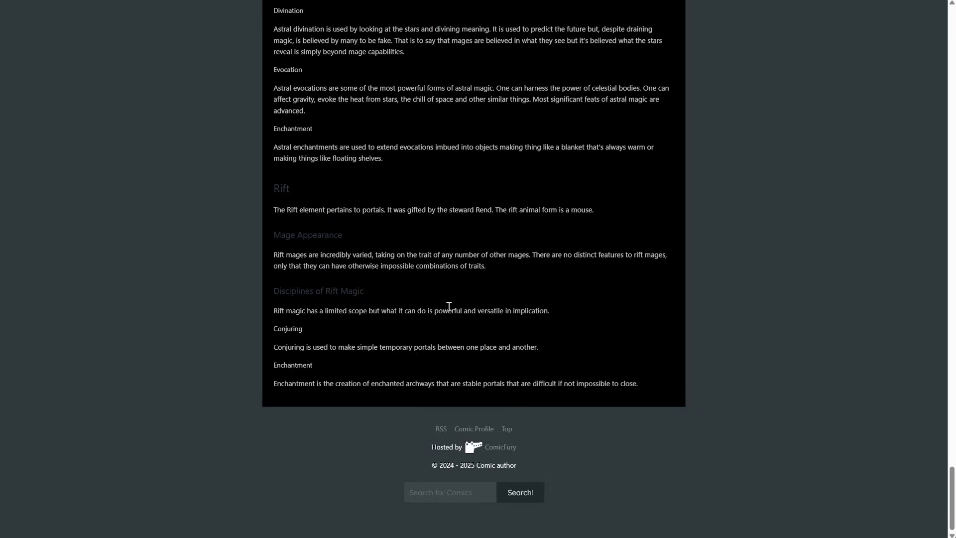